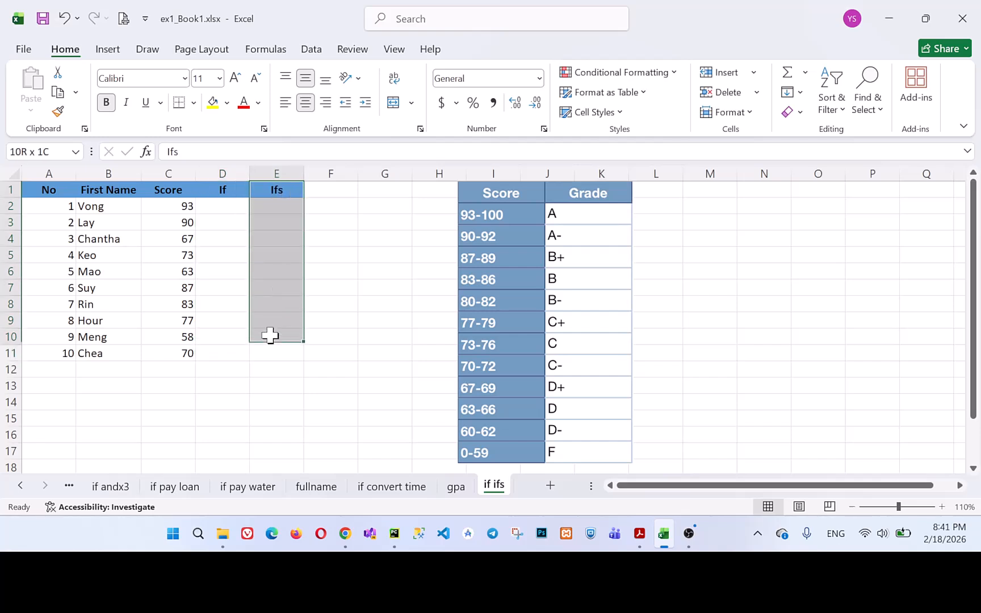
drag(213, 190, 261, 366)
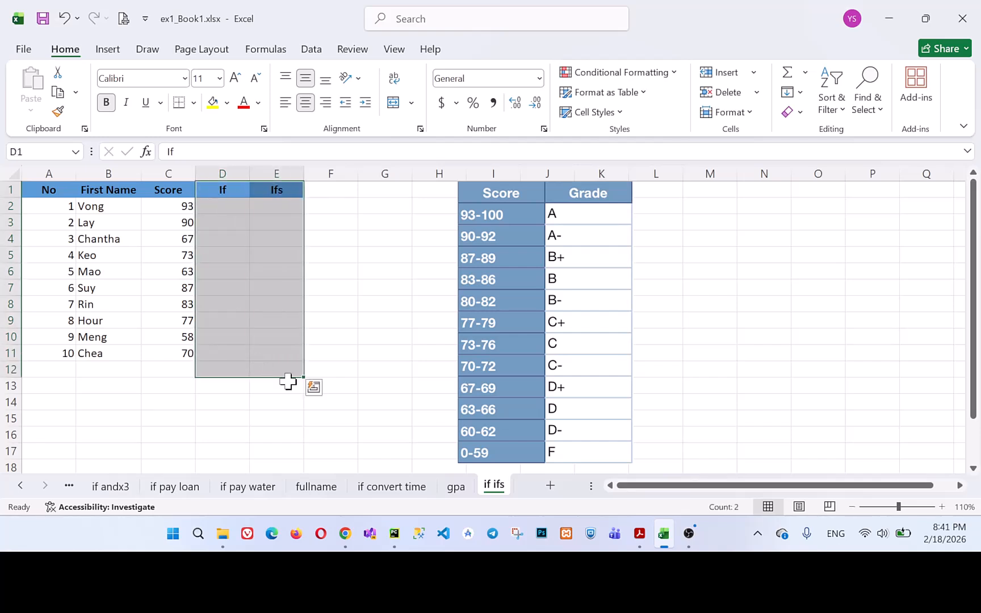
click(376, 305)
click(514, 262)
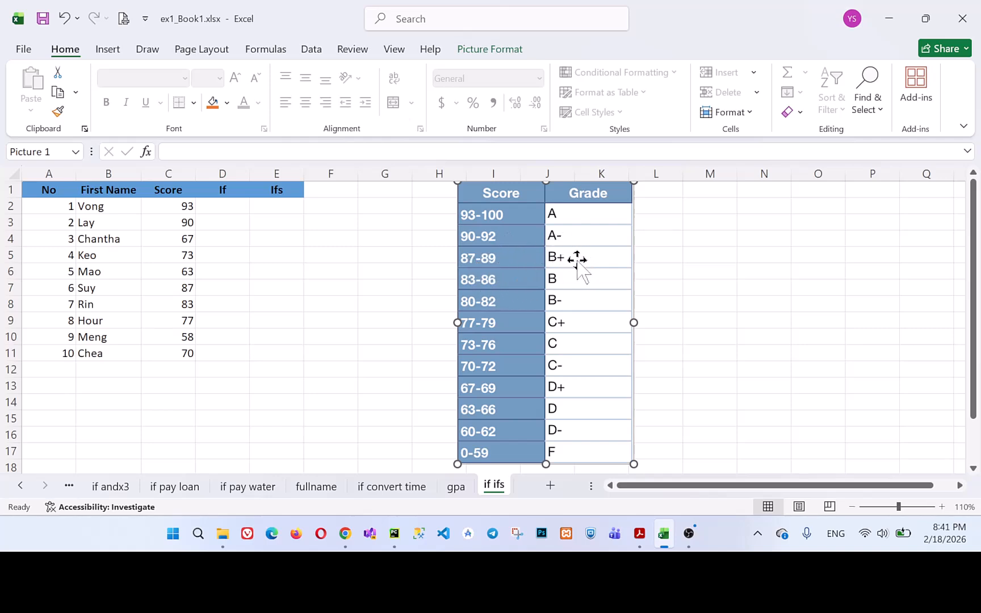
drag(63, 196, 288, 360)
click(378, 288)
click(226, 221)
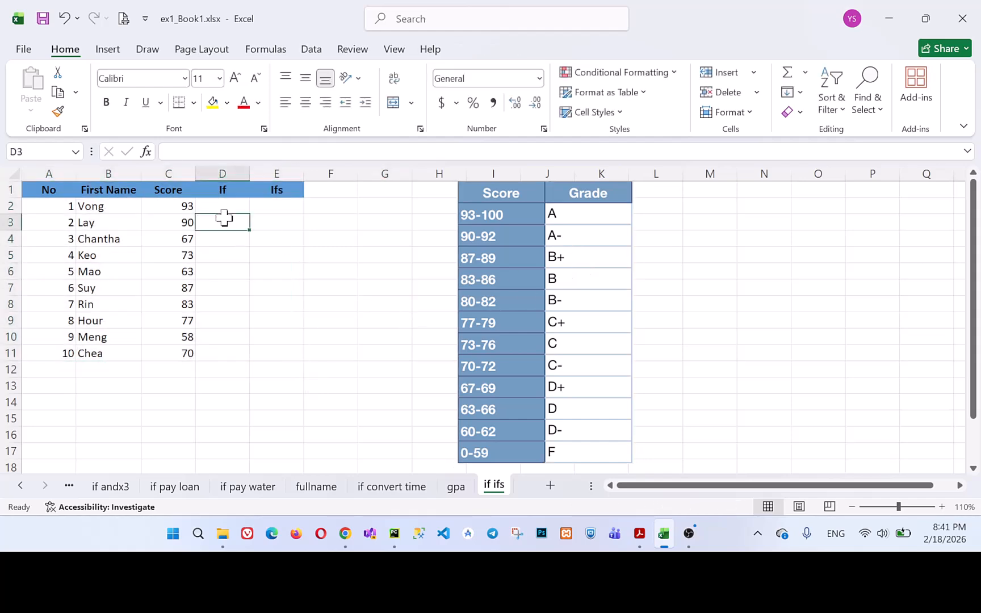
- Start an IF formula in D2 that returns "A" when C2>=93
click(228, 208)
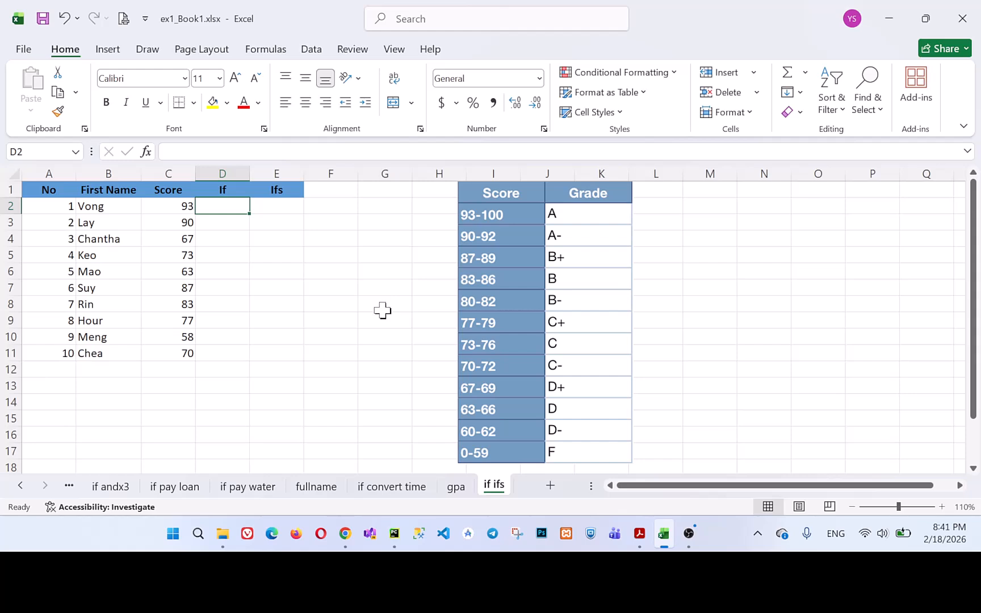
text(=)
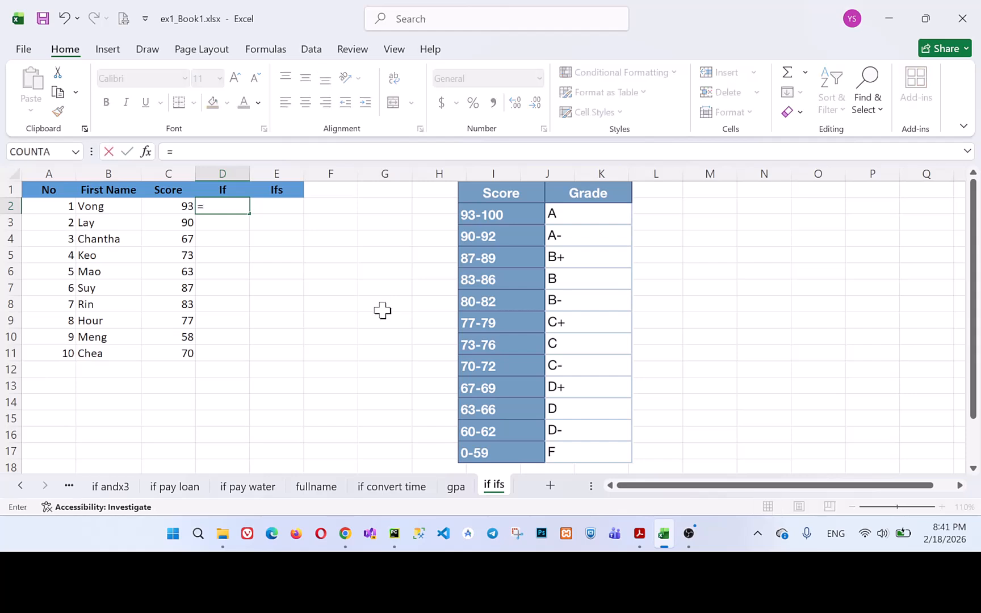
text(if)
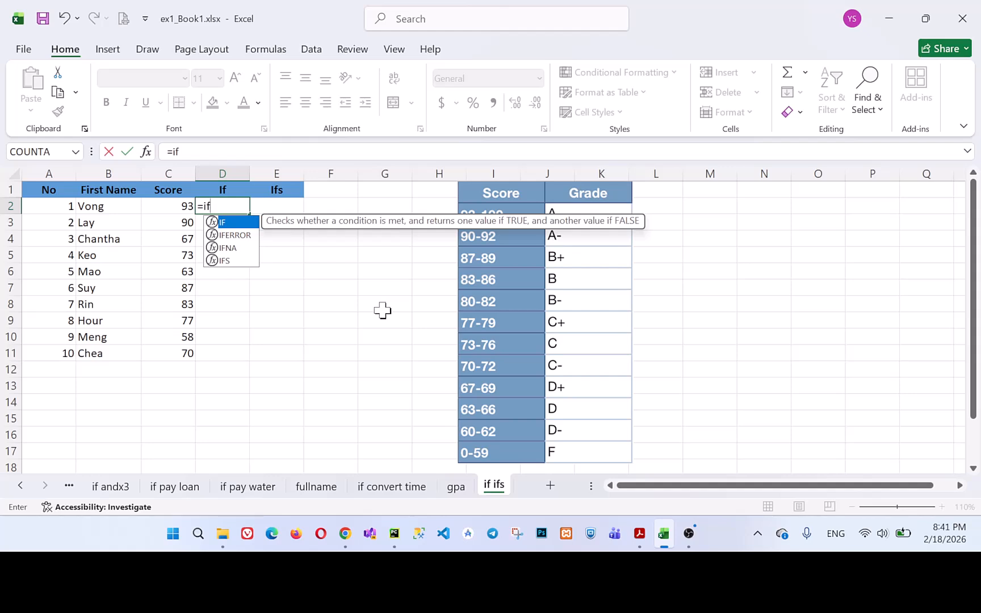
text(()
click(175, 208)
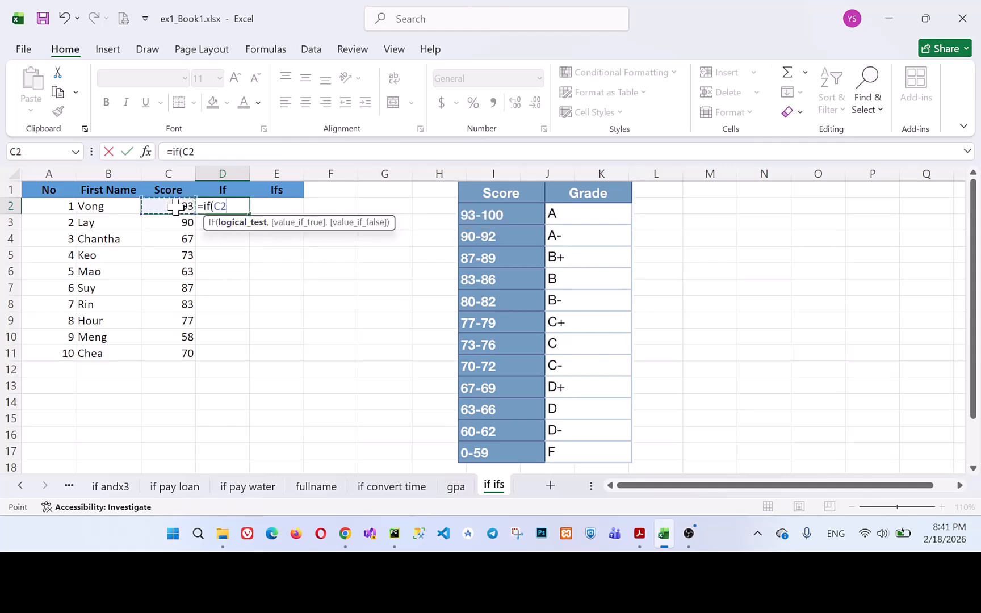
text(>=93,)
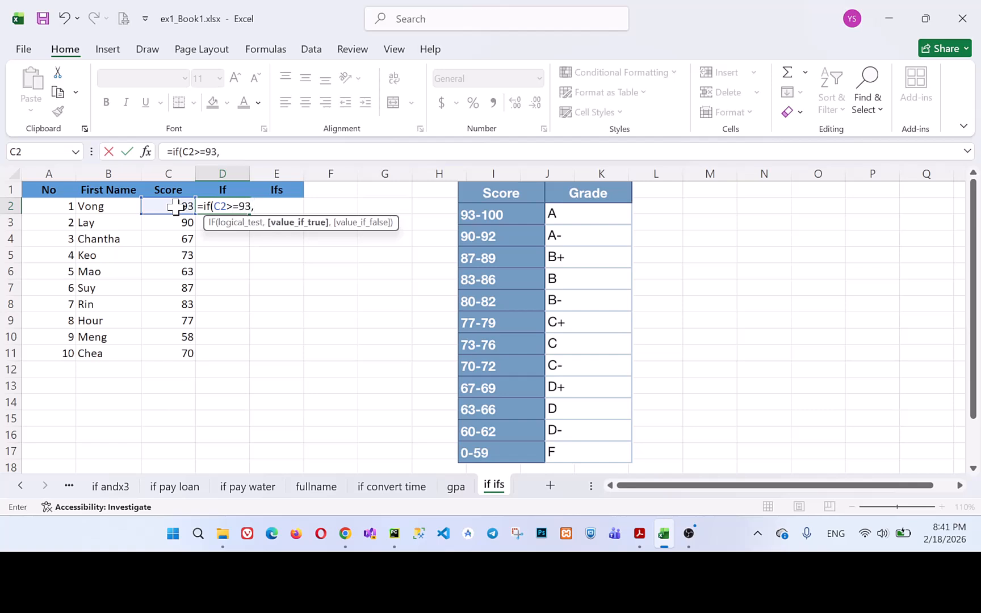
text("")
click(259, 208)
text(A)
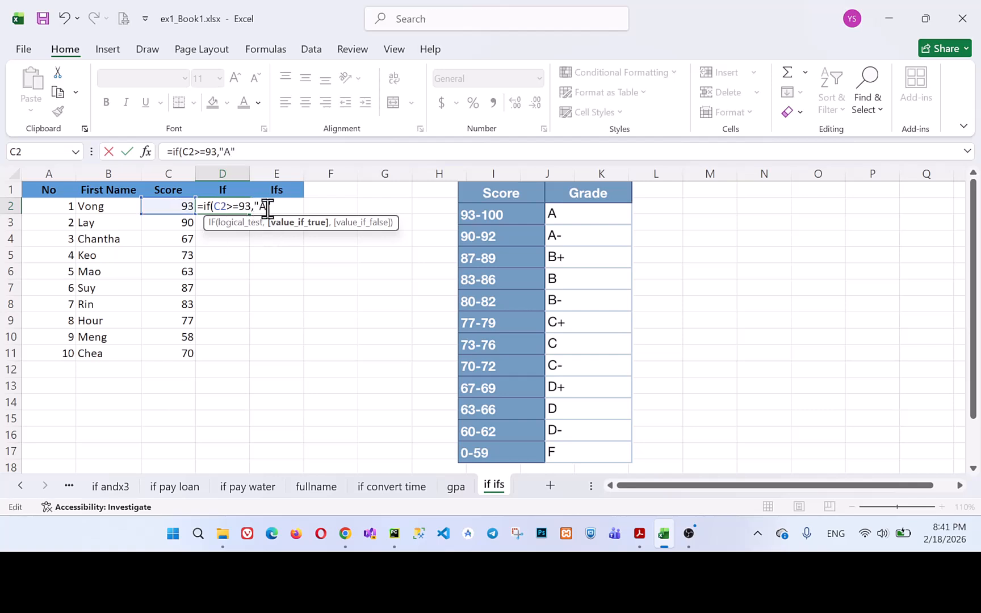
- Duplicate the IF condition within D2's formula as its value-if-false argument, without the extra equals sign
drag(281, 200, 131, 198)
key(ctrl+c)
click(282, 207)
text(,)
key(ctrl+v)
click(279, 205)
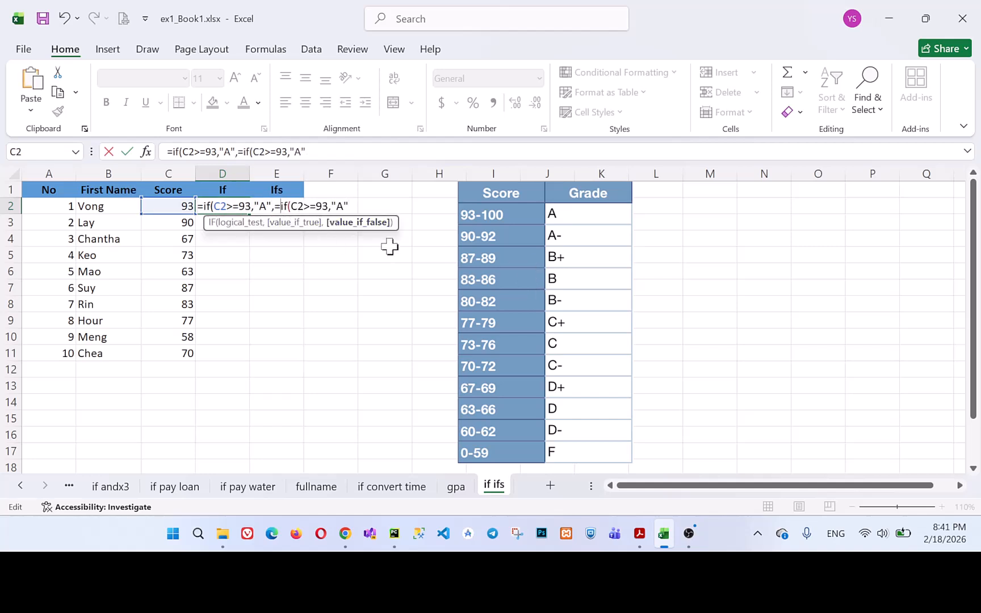
key(BackSpace)
- Change the second, nested IF in D2 to test C2>=90 and return "A-"
key(Right)
key(Right)
key(Right)
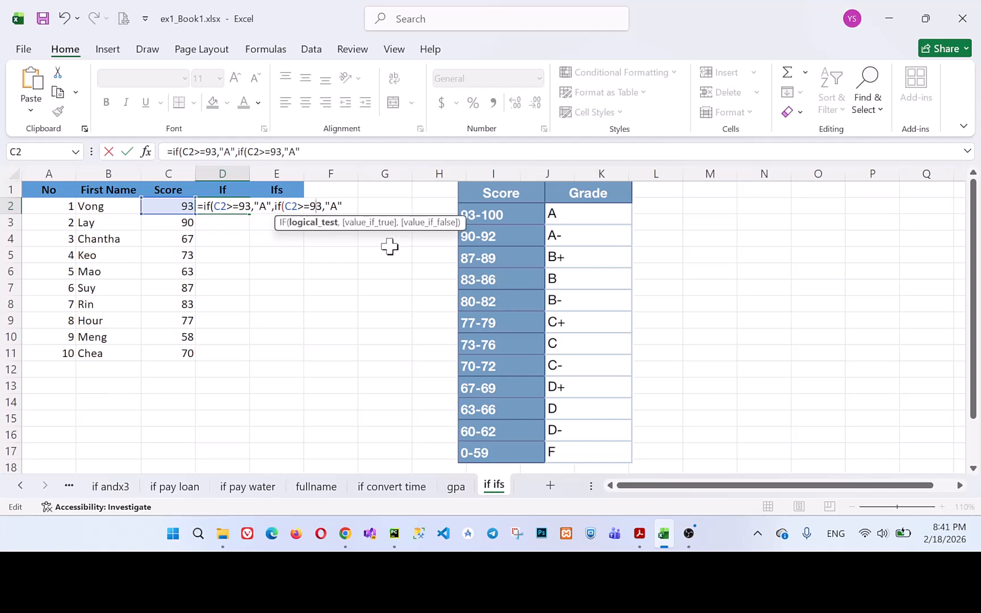
key(Right)
key(Right)
key(Right)
key(Right)
key(Right)
key(Right)
key(Right)
key(Left)
key(shift+Left)
text(0)
key(Right)
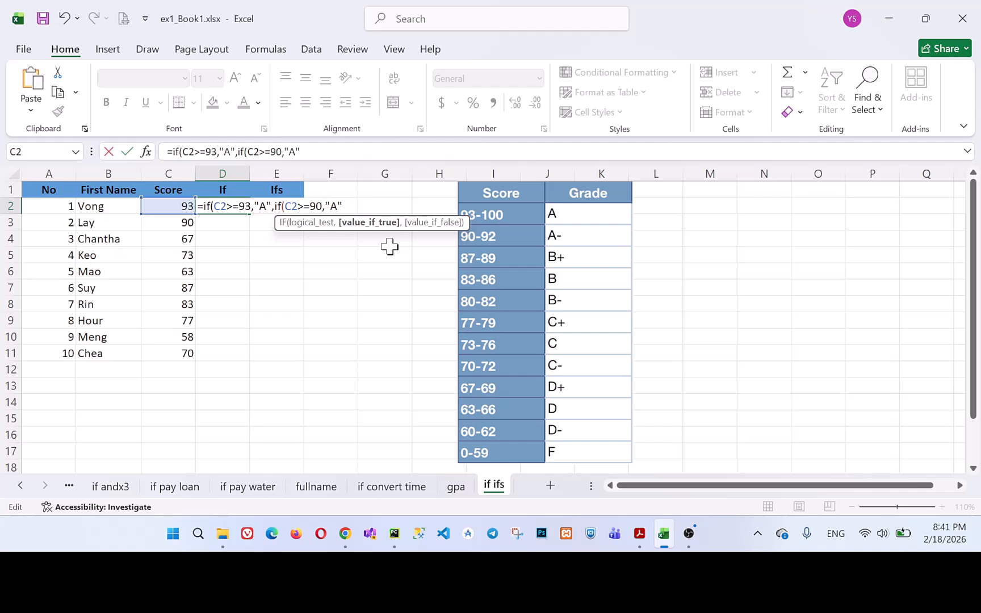
text(-)
key(Right)
- Append a third copy of the IF condition to D2's formula and remove its extra equals sign
text(,)
key(ctrl+v)
key(Left)
key(Left)
key(Left)
key(Left)
key(Left)
key(Left)
key(Left)
key(Left)
key(Left)
key(Left)
key(Left)
key(Left)
key(Left)
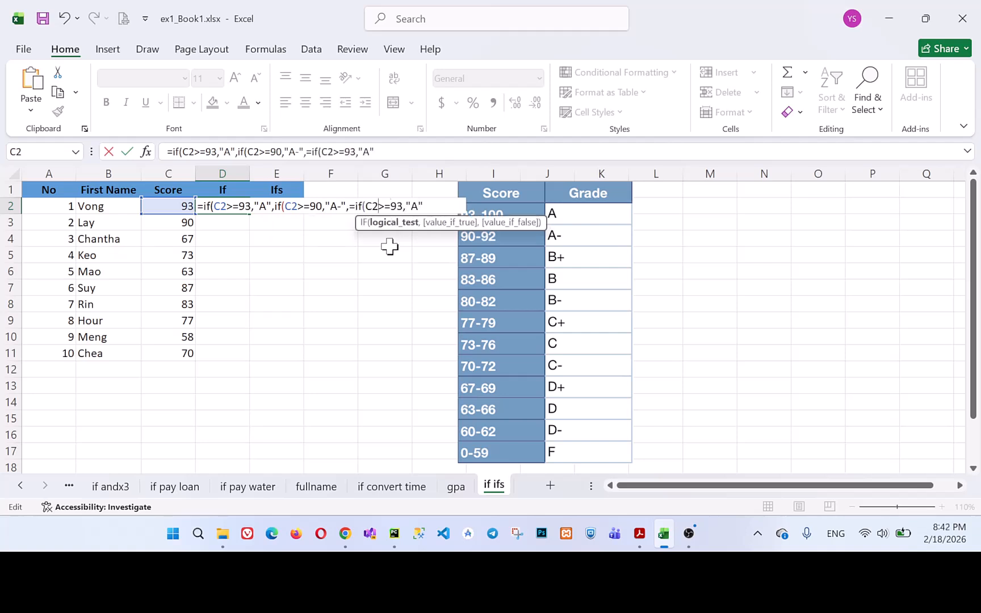
key(BackSpace)
- Copy the third nested IF condition in D2's formula, without an equals sign, for reuse
key(shift+Right)
key(shift+Right)
key(shift+Right)
key(shift+Right)
key(shift+Right)
key(shift+Right)
key(shift+Right)
key(shift+Right)
key(shift+Right)
key(shift+Right)
key(shift+Right)
key(shift+Right)
key(shift+Right)
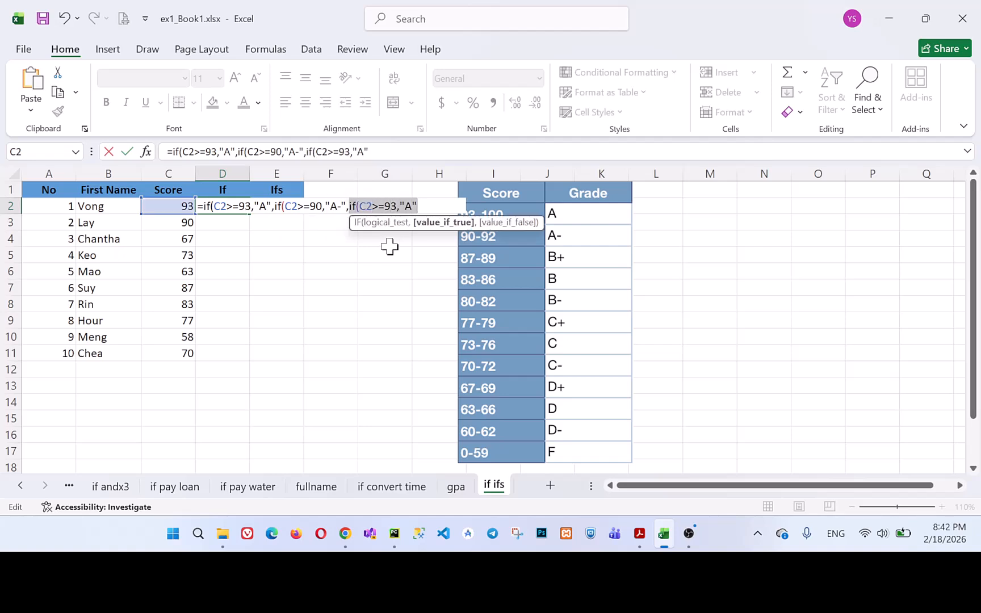
key(ctrl+c)
- Change the third nested IF in D2 to test C2>=87 and return "B+"
key(Left)
key(Left)
key(Left)
key(Left)
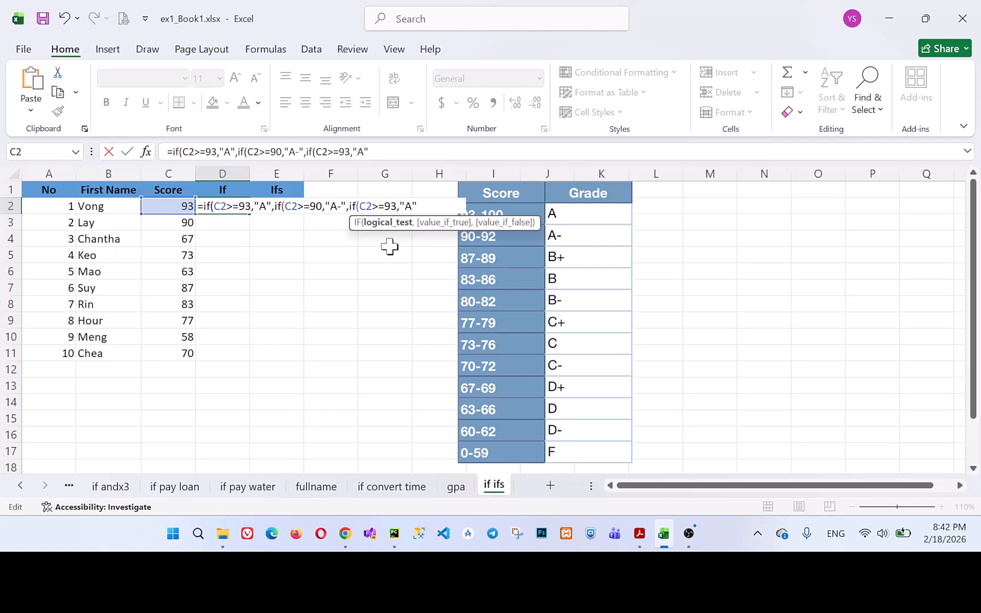
key(Right)
key(Right)
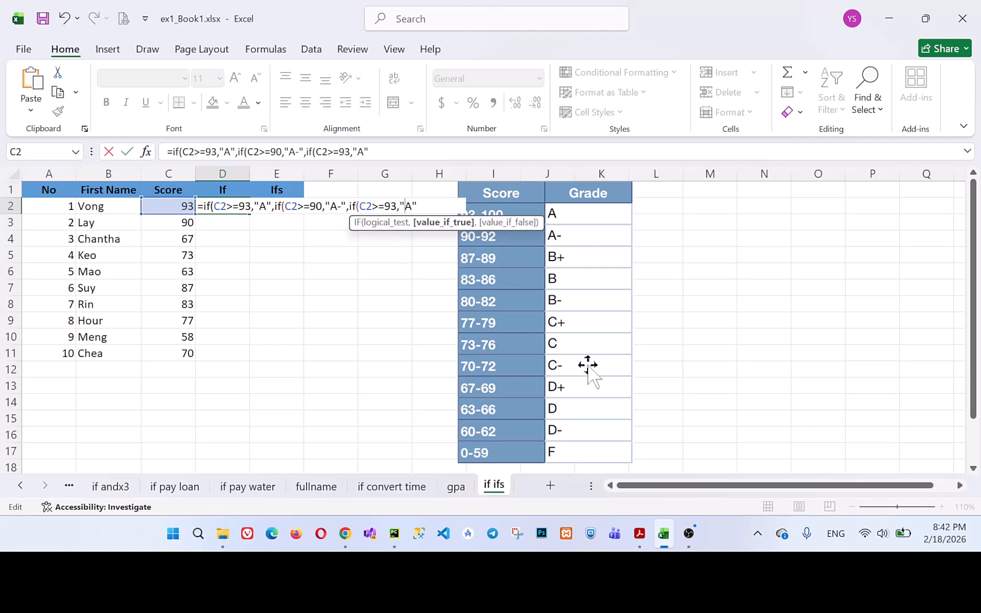
key(Left)
key(shift+Left)
key(shift+Left)
text(87)
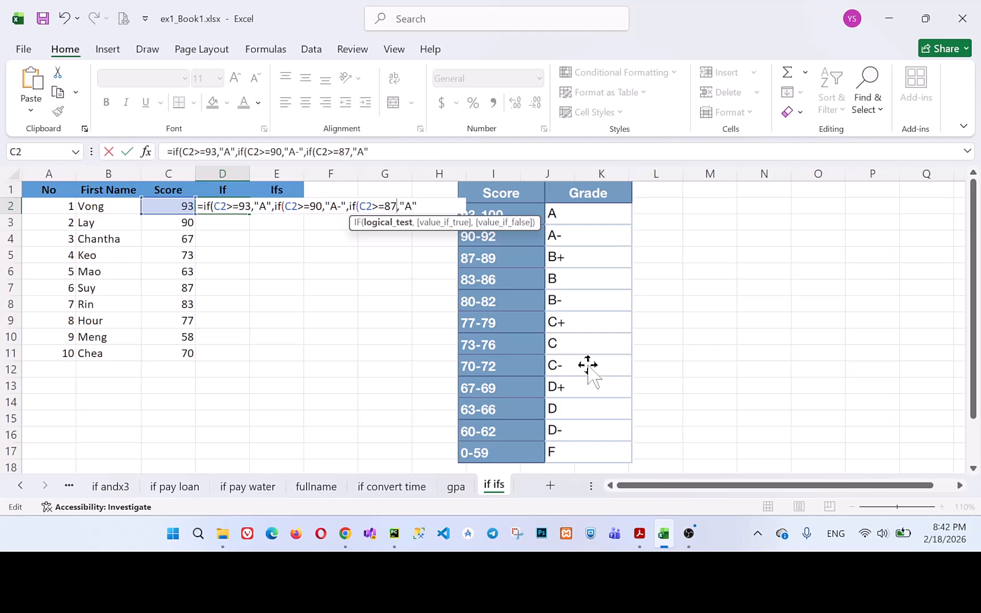
key(Right)
key(Left)
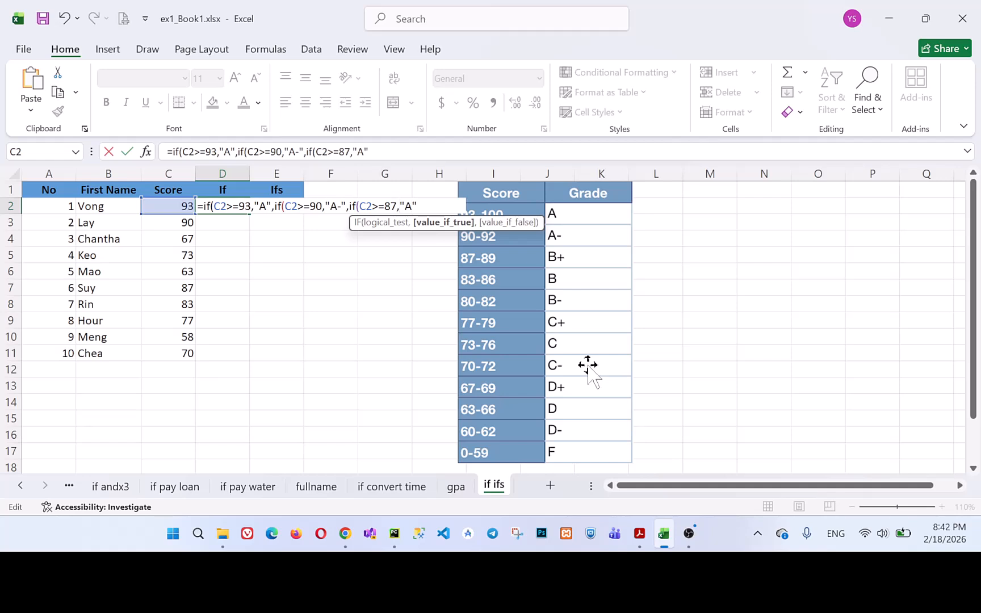
key(BackSpace)
text(B+)
- Add a fourth nested IF to D2's formula that tests C2>=83 and returns "B"
key(ctrl+v)
key(Left)
key(Left)
key(Left)
key(Left)
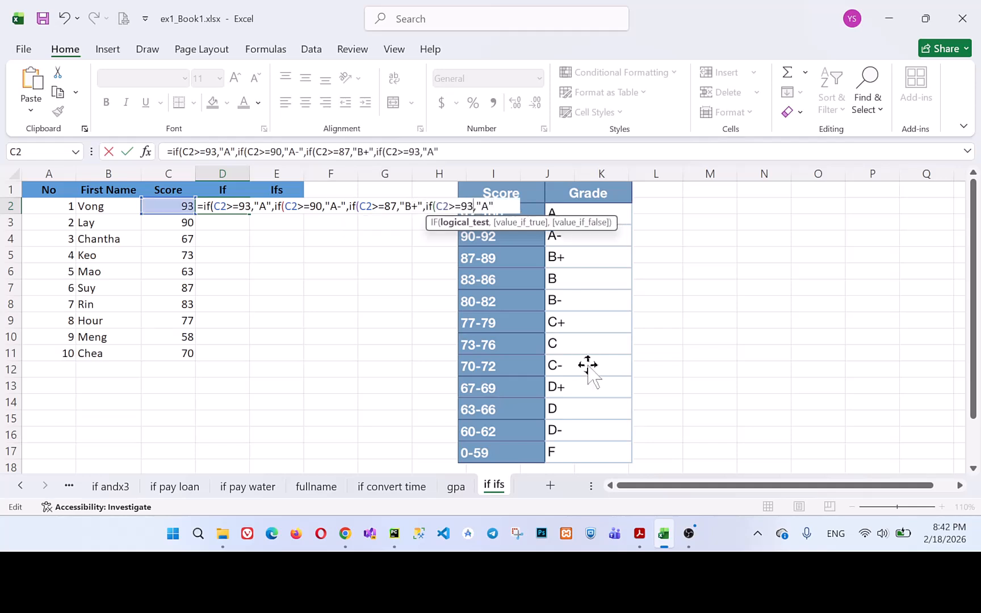
key(Right)
key(shift+Right)
text(8)
key(Right)
key(Right)
key(Right)
key(shift+Right)
text(B)
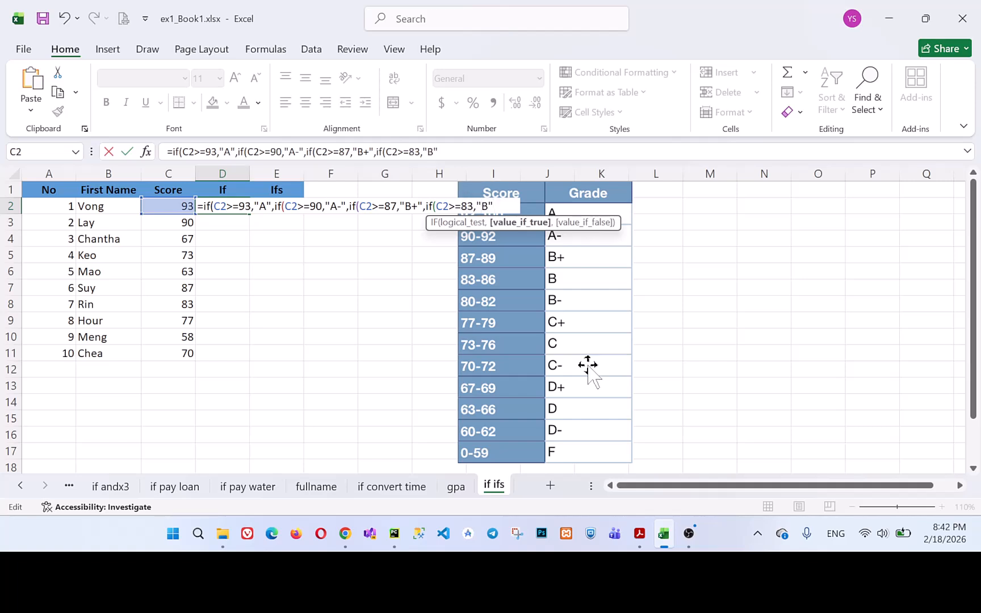
- Add a fifth nested IF testing C2>=80 and returning "B-", and commit D2's formula with its closing parentheses
key(ctrl+v)
key(Left)
key(Left)
key(Left)
key(Left)
key(Left)
key(Left)
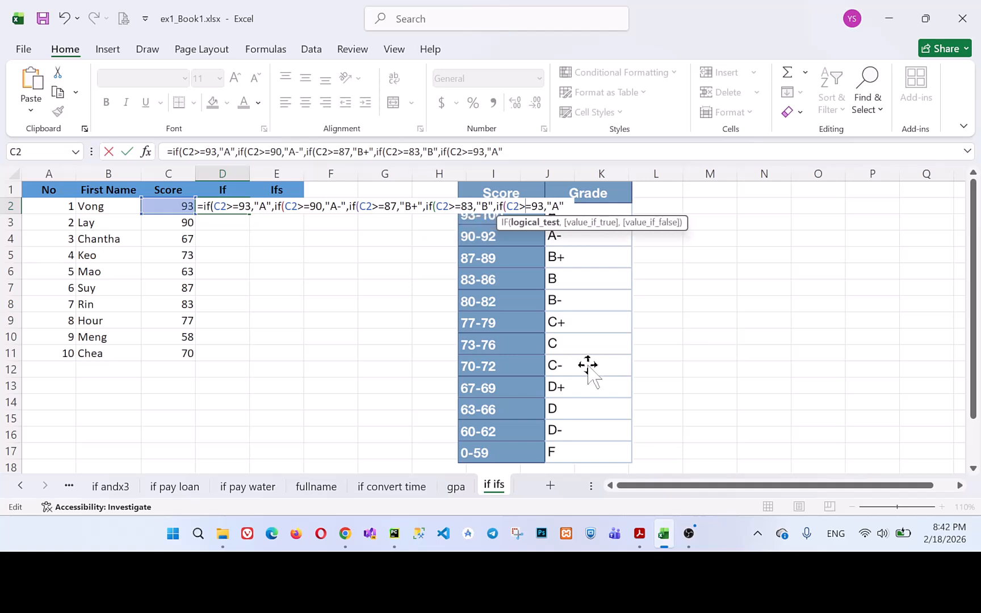
key(shift+Right)
key(shift+Right)
text(80)
key(Right)
key(Delete)
text(B-)
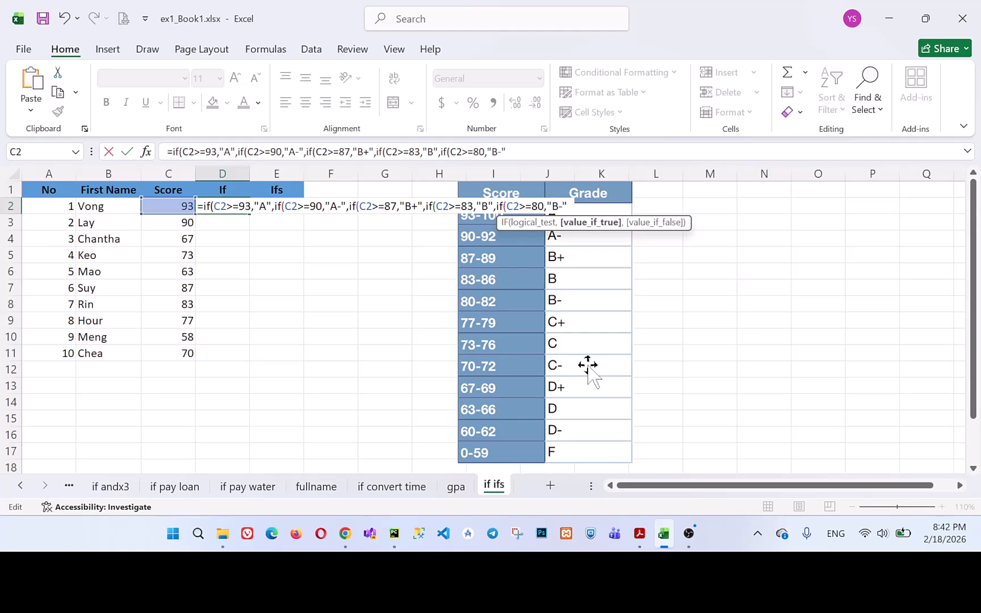
key(Return)
key(Return)
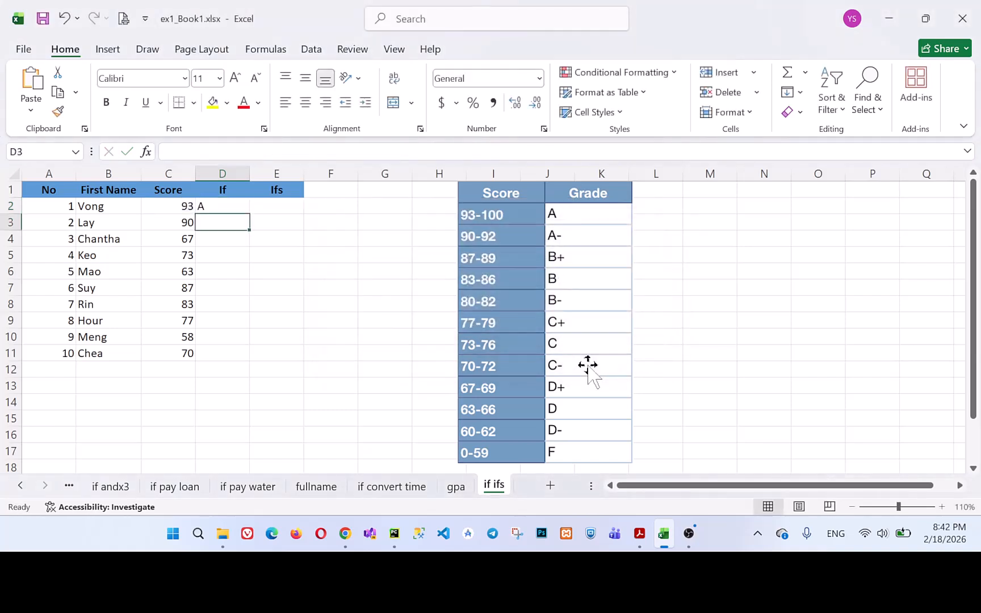
- Center D2 vertically and horizontally and fill its formula down through D11
click(225, 209)
click(305, 78)
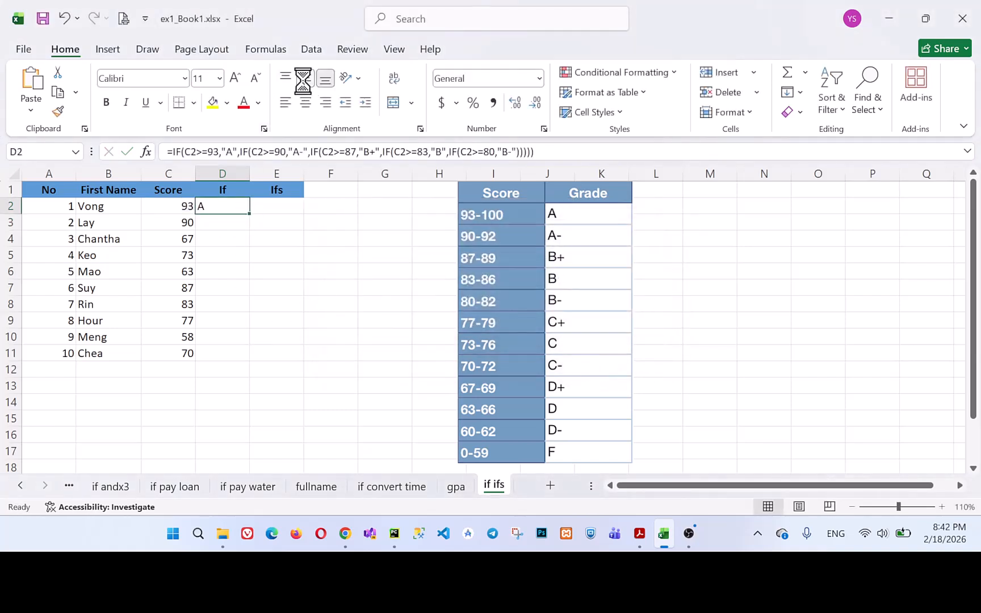
click(305, 102)
double_click(251, 215)
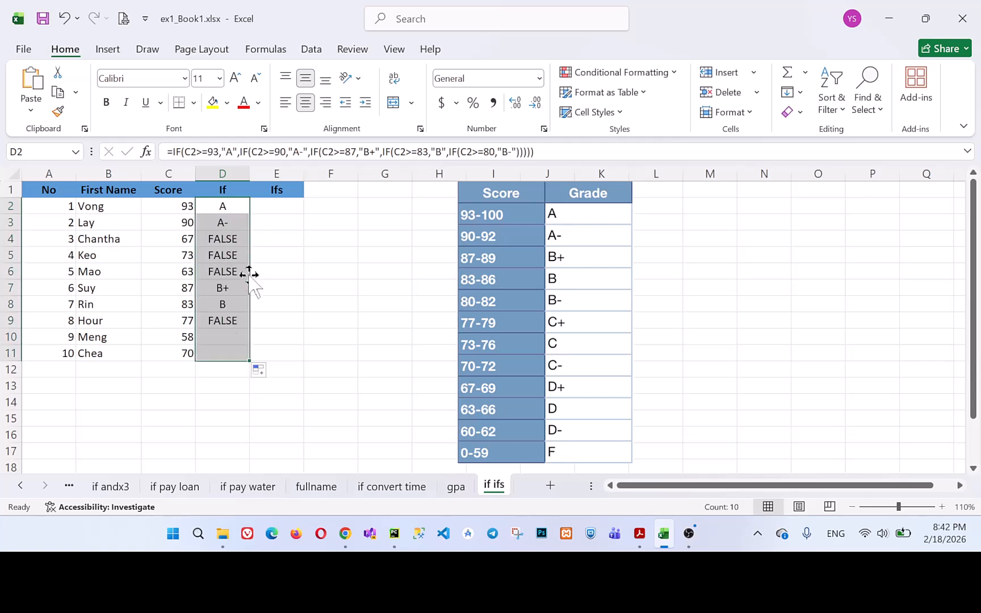
- Compare the letter grades in the If column with the scores in column C
click(230, 207)
click(228, 222)
click(227, 287)
click(225, 304)
drag(232, 211, 181, 221)
click(225, 289)
drag(225, 288, 176, 307)
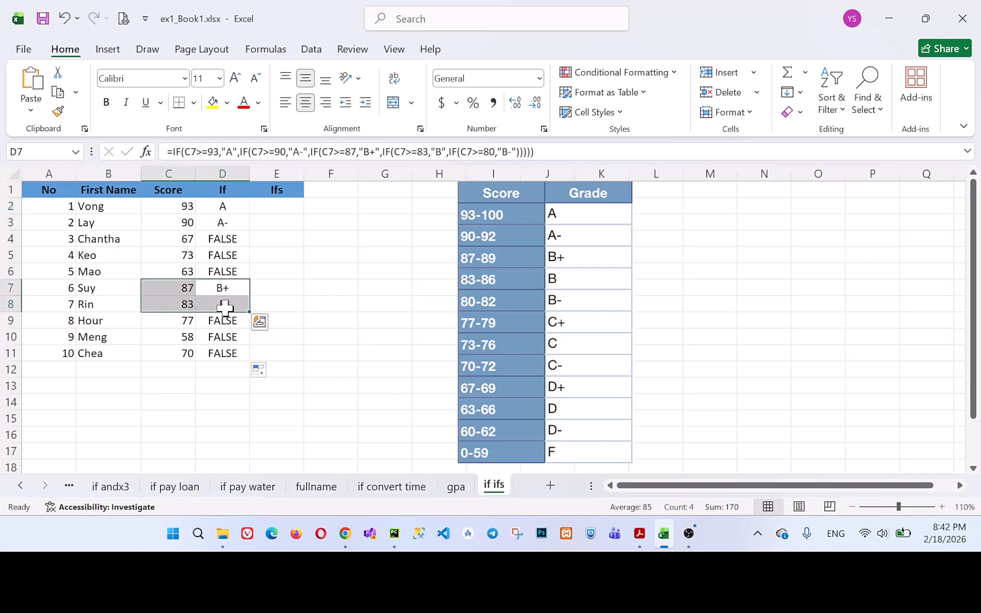
click(227, 206)
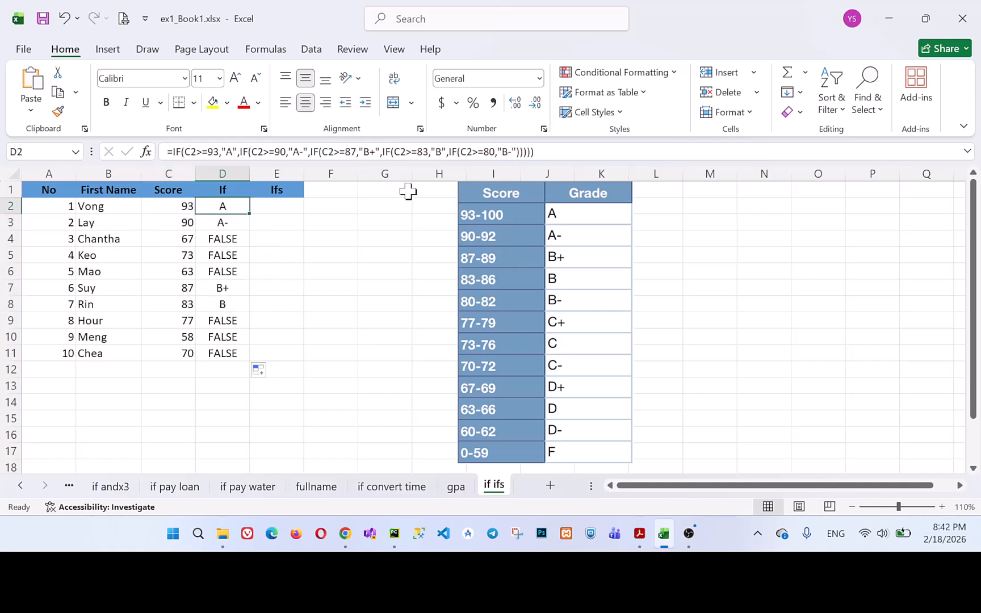
click(279, 236)
click(287, 207)
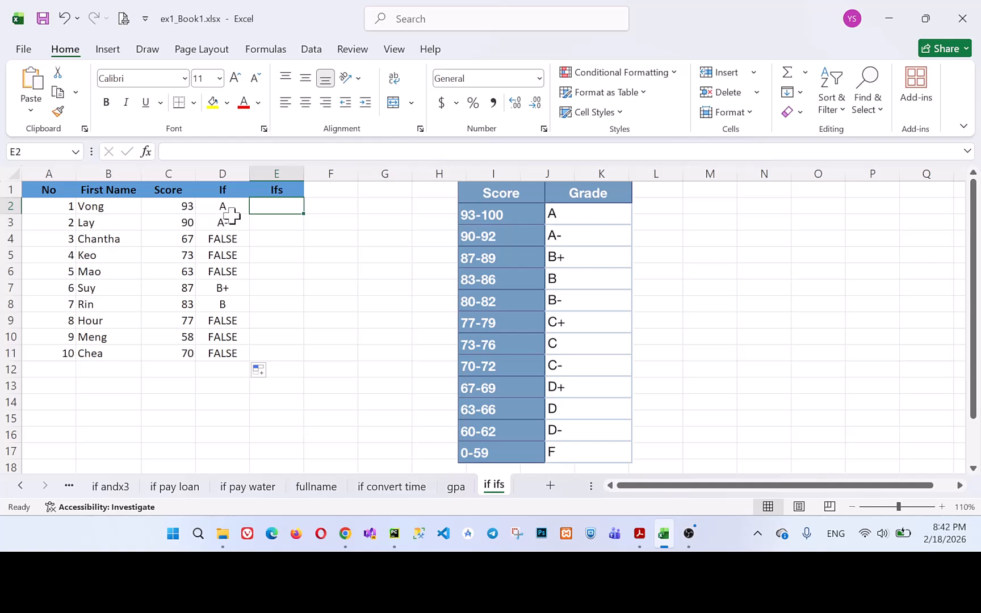
- Paste D2's complete nested IF formula as text in B13 and move the grade-scale picture right to start in column J
click(230, 206)
drag(565, 152, 97, 151)
key(ctrl+c)
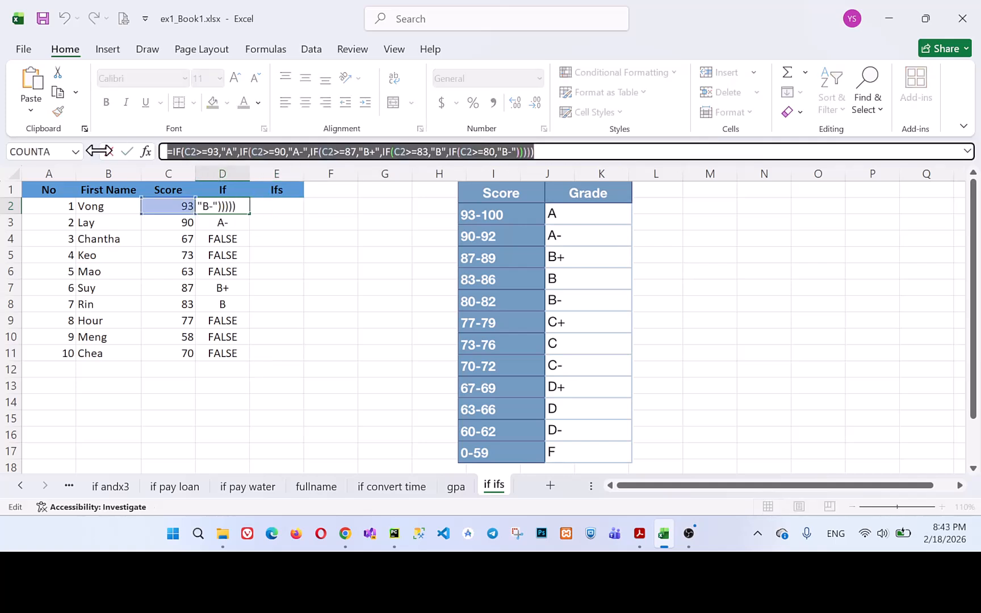
key(Return)
click(67, 388)
click(88, 381)
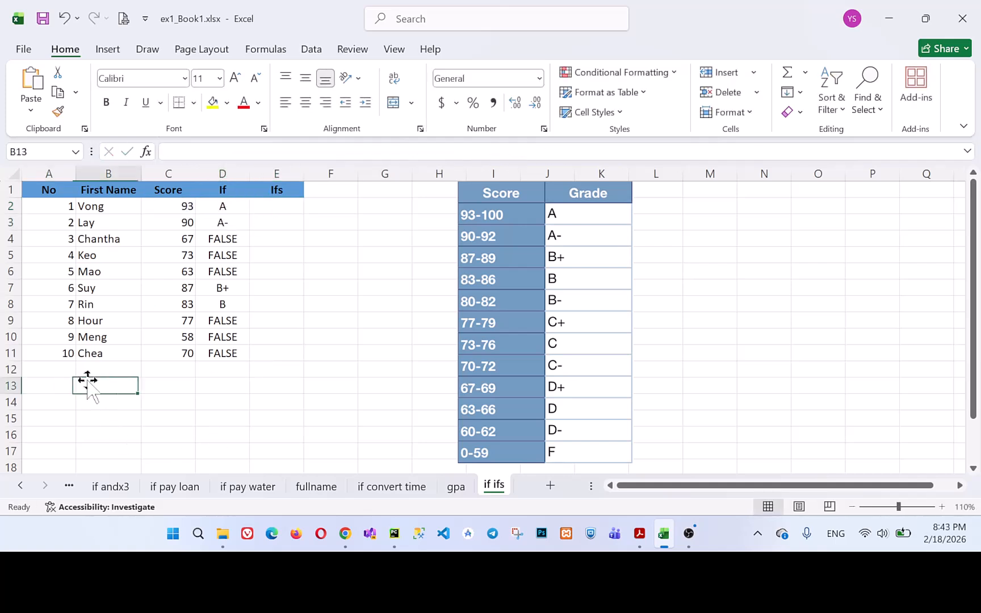
key(ctrl+v)
key(Return)
drag(519, 304, 580, 291)
- Start an IFS formula in E2 whose first condition tests C2>=93 and returns "A"
click(276, 206)
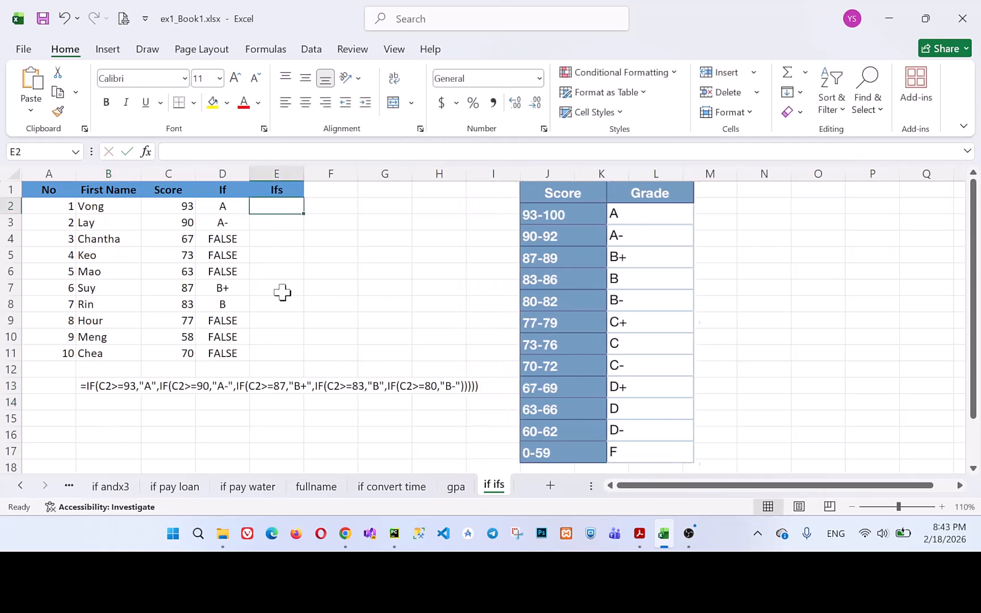
text(=ifs)
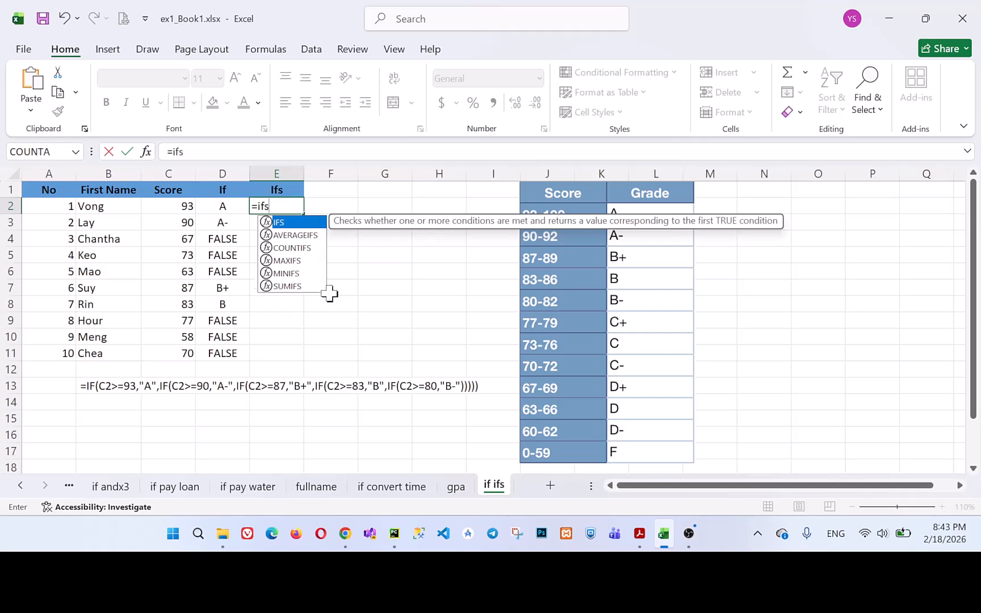
text(()
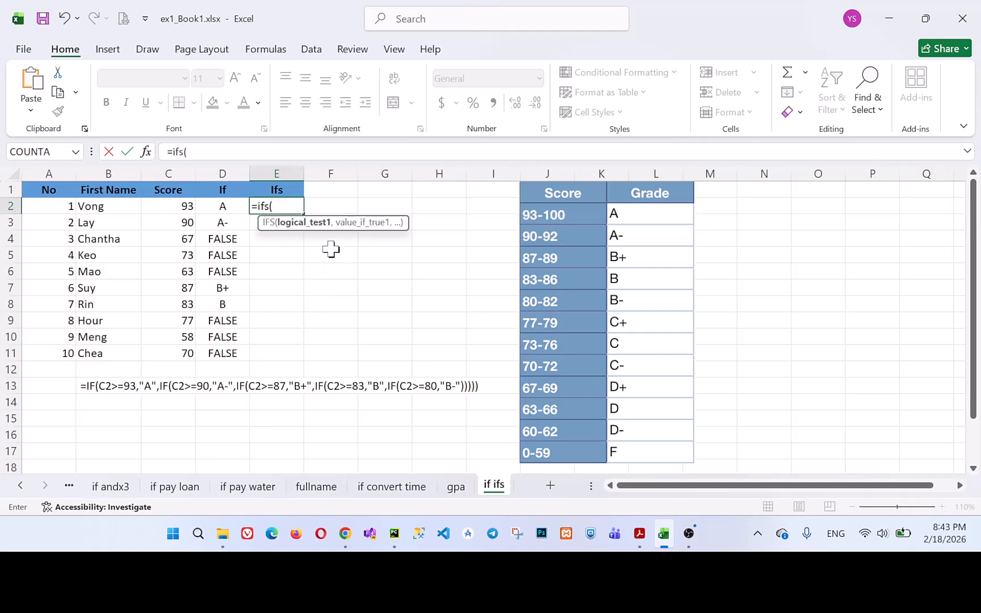
click(188, 207)
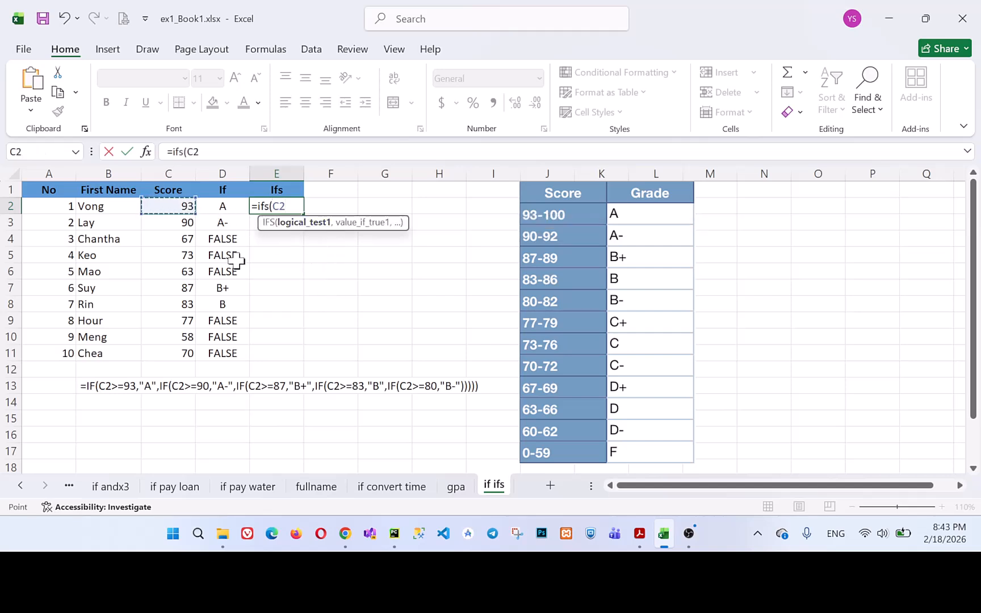
text(>=93,")
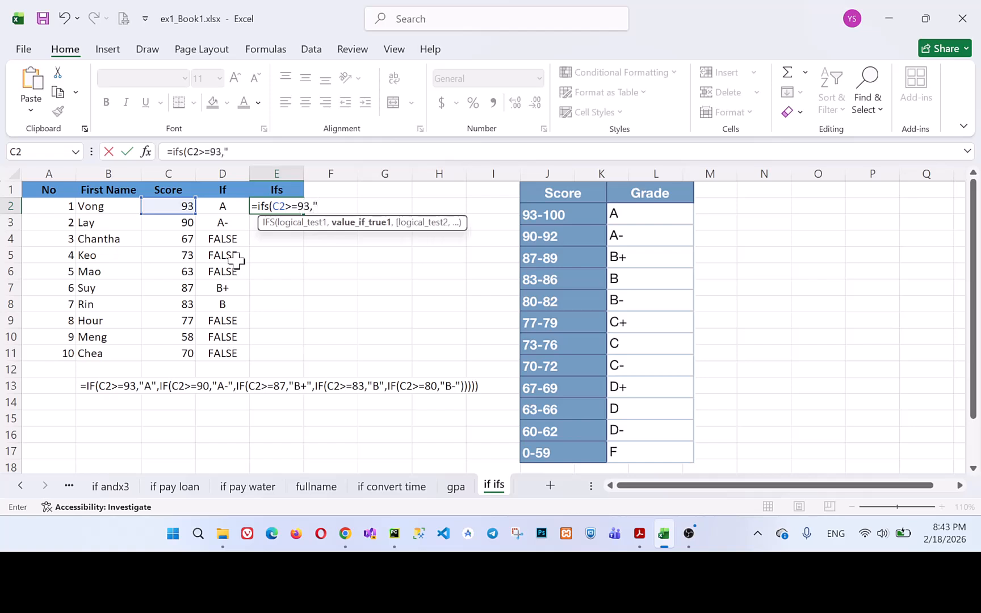
click(318, 207)
text("A")
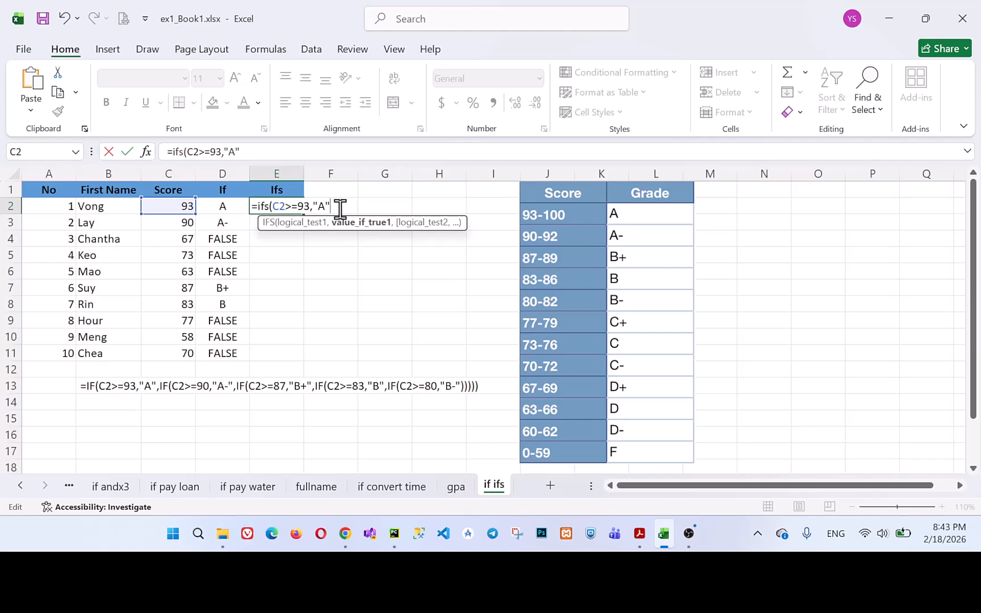
text(,)
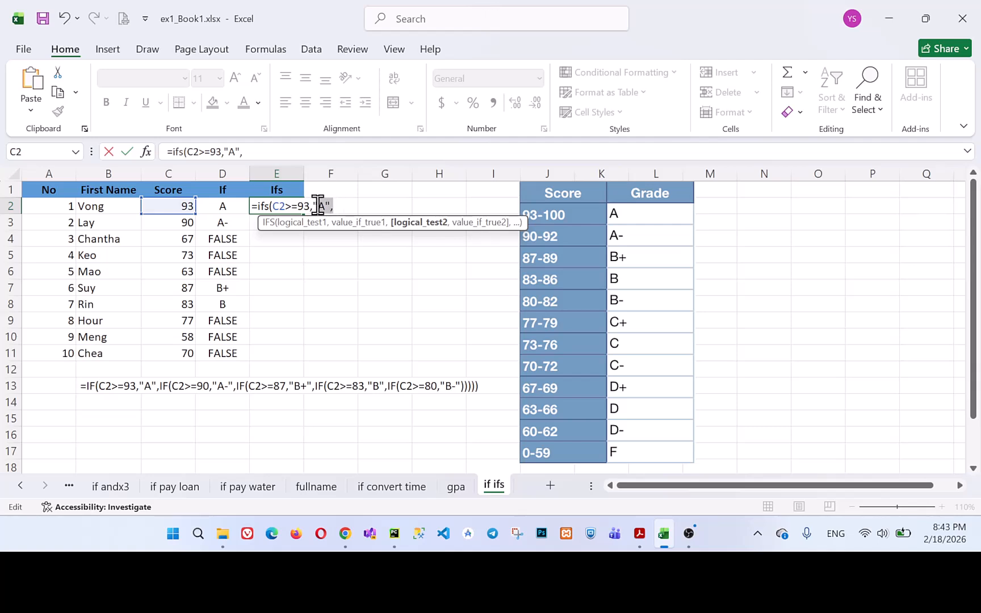
- Duplicate the first test-and-grade pair in E2's IFS formula, change the copy to C2>=90,"A-", and commit the formula
drag(341, 206, 272, 206)
key(ctrl+c)
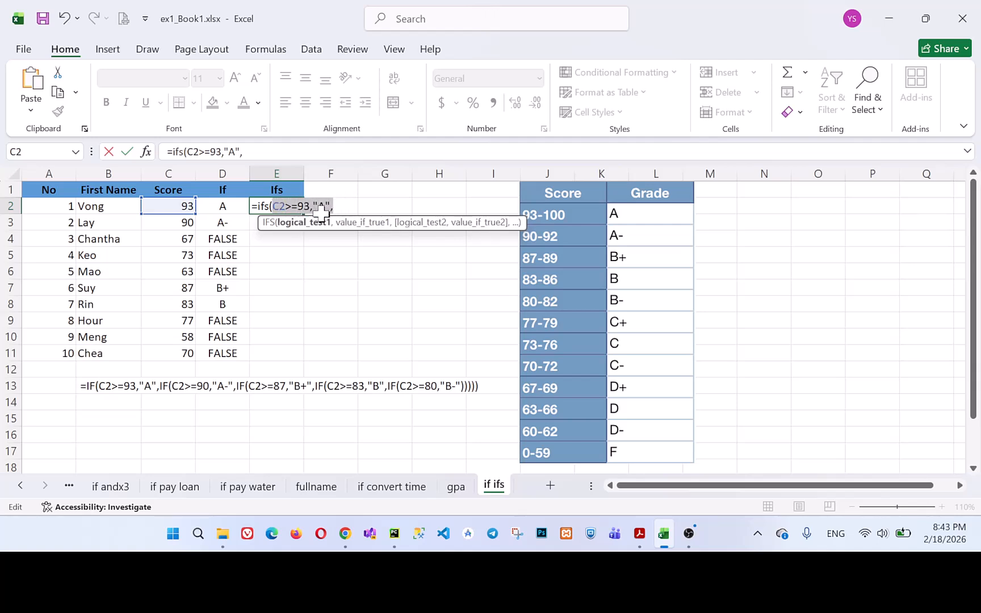
click(339, 206)
key(ctrl+v)
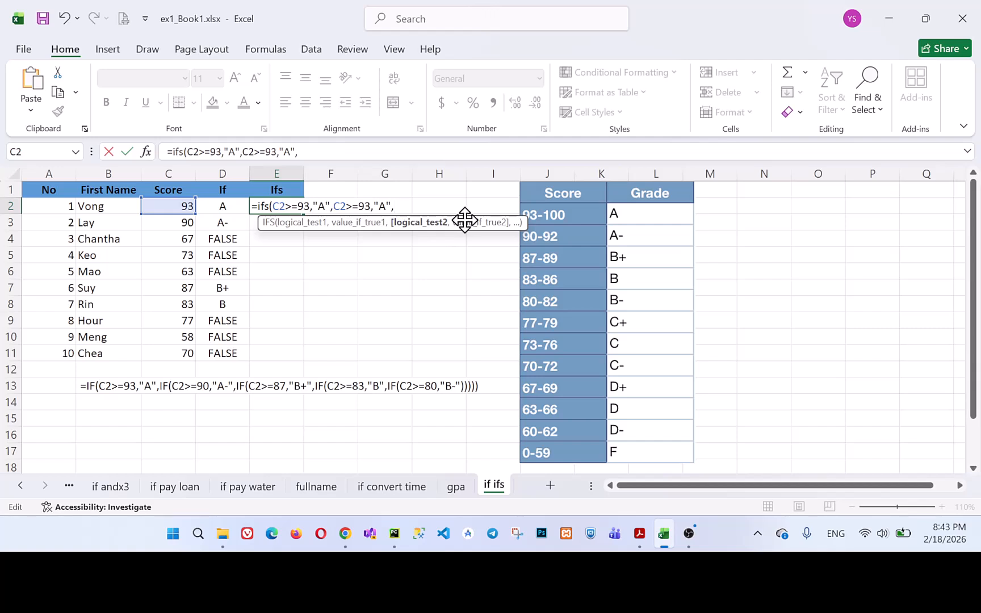
click(370, 205)
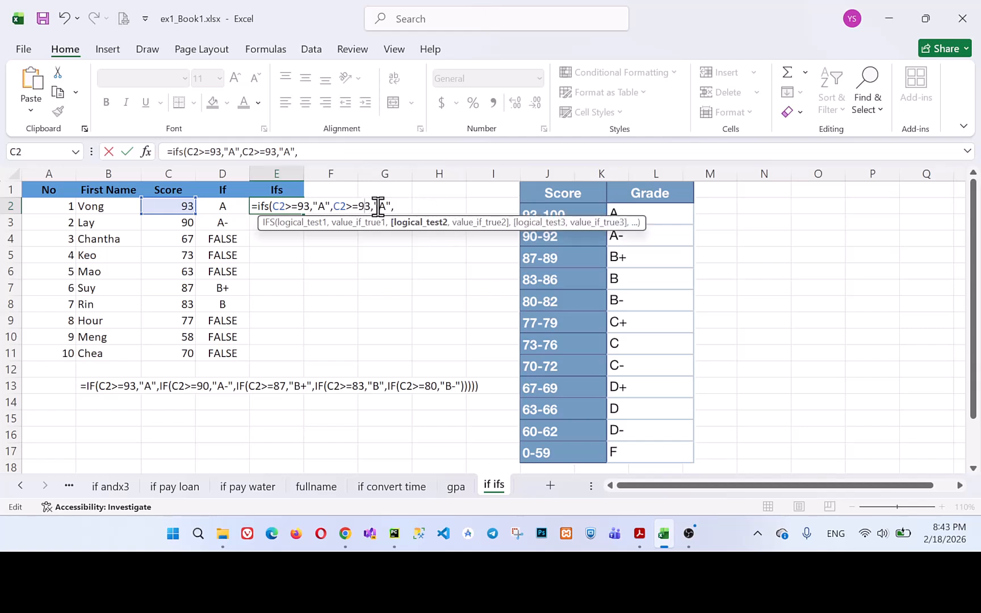
key(Left)
key(shift+Right)
text(0)
key(Left)
text(-)
key(Right)
key(Right)
key(BackSpace)
key(Return)
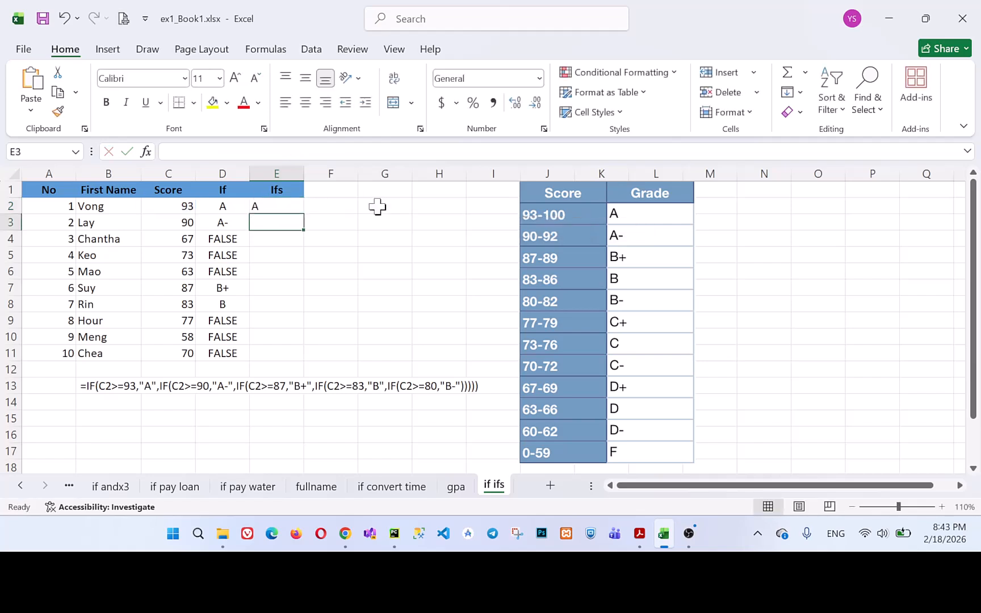
- Center E2 vertically and horizontally and fill its IFS formula down through E11
click(266, 206)
click(305, 78)
click(306, 102)
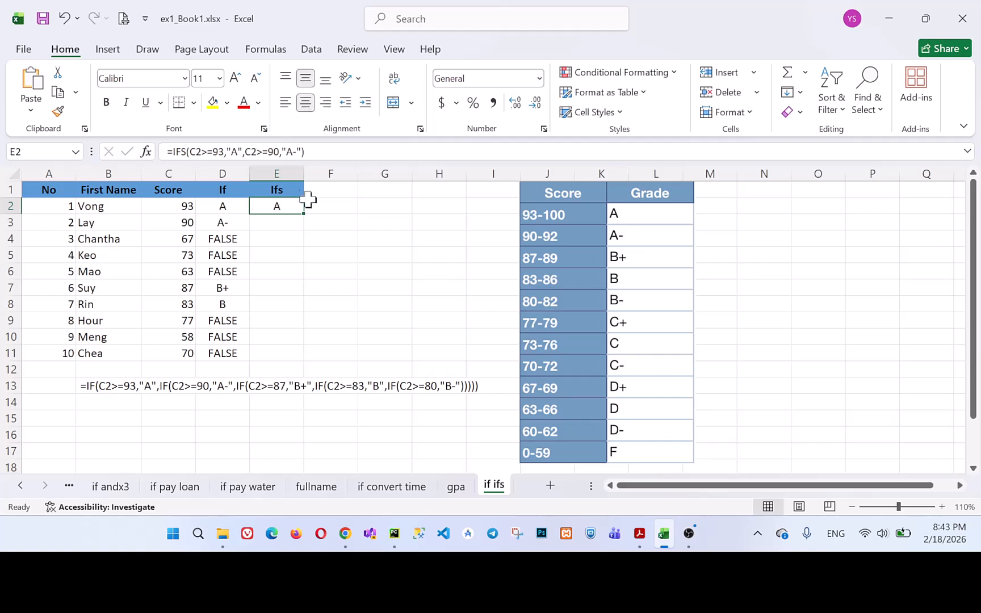
drag(304, 213, 289, 355)
- Reopen E2's IFS formula and append a copy of the C2>=90,"A-" pair as a third condition
click(280, 211)
click(279, 210)
double_click(281, 207)
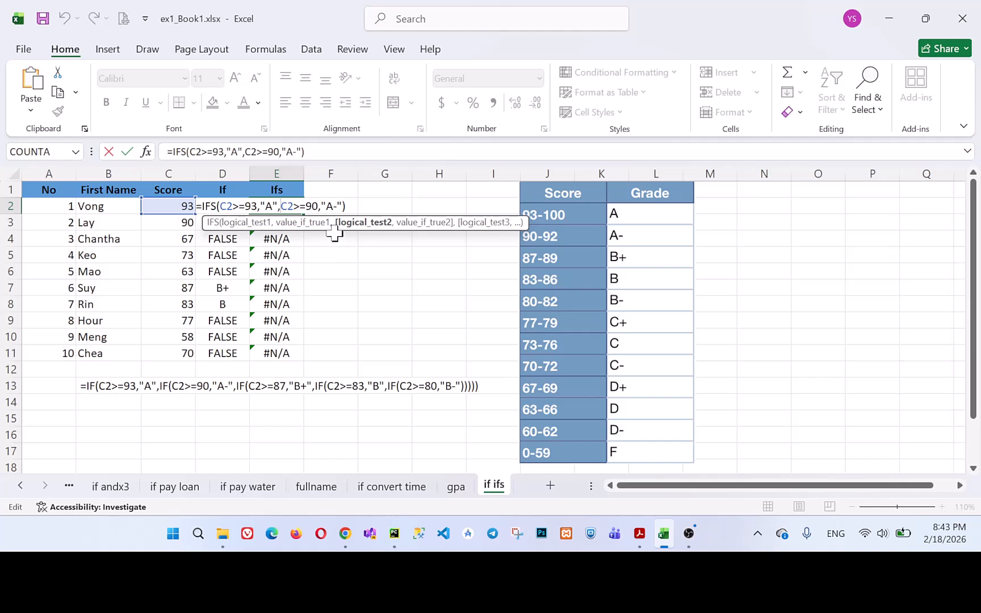
click(329, 154)
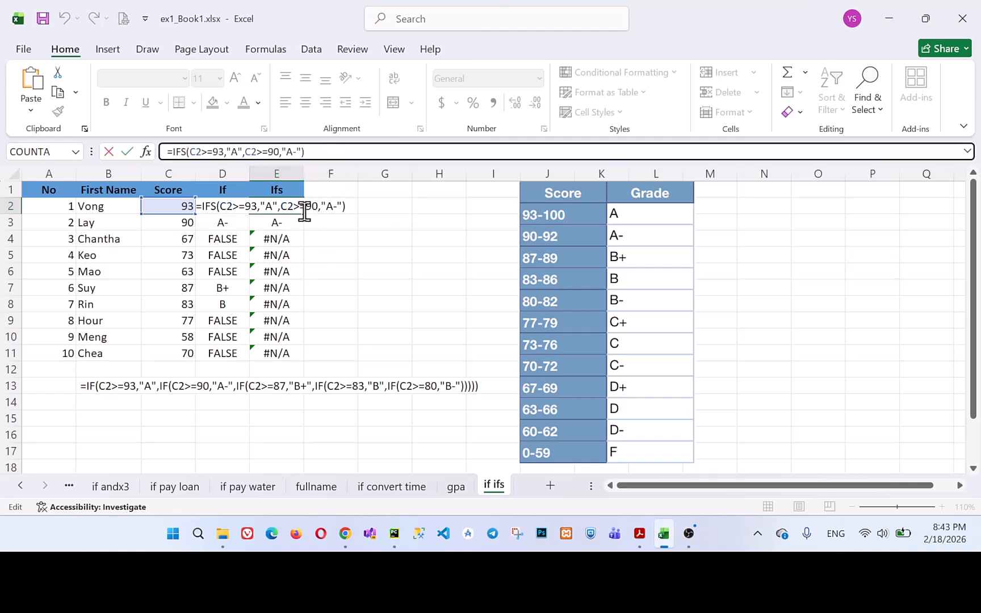
key(BackSpace)
text(,)
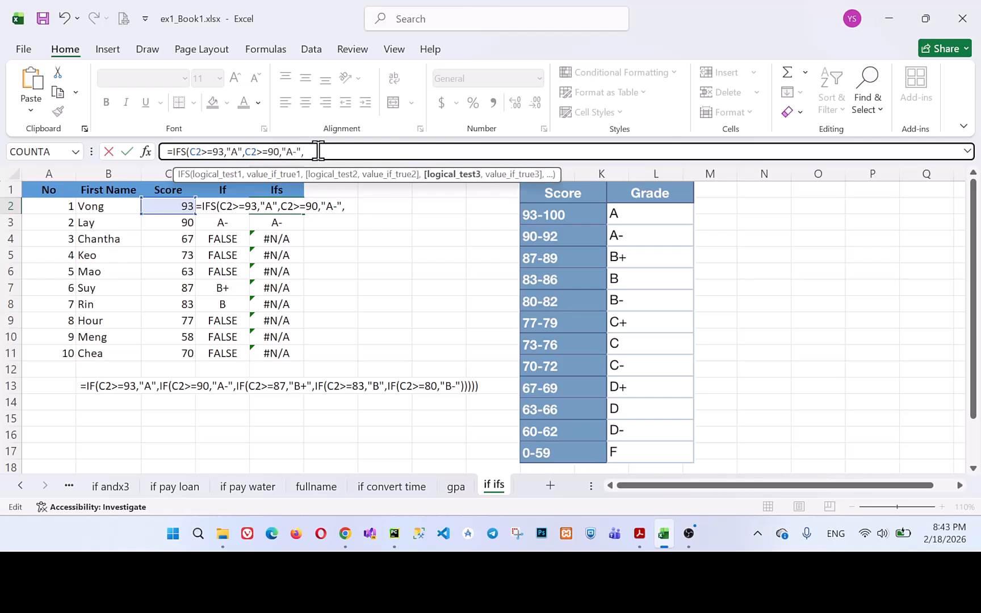
drag(323, 151, 246, 152)
key(ctrl+c)
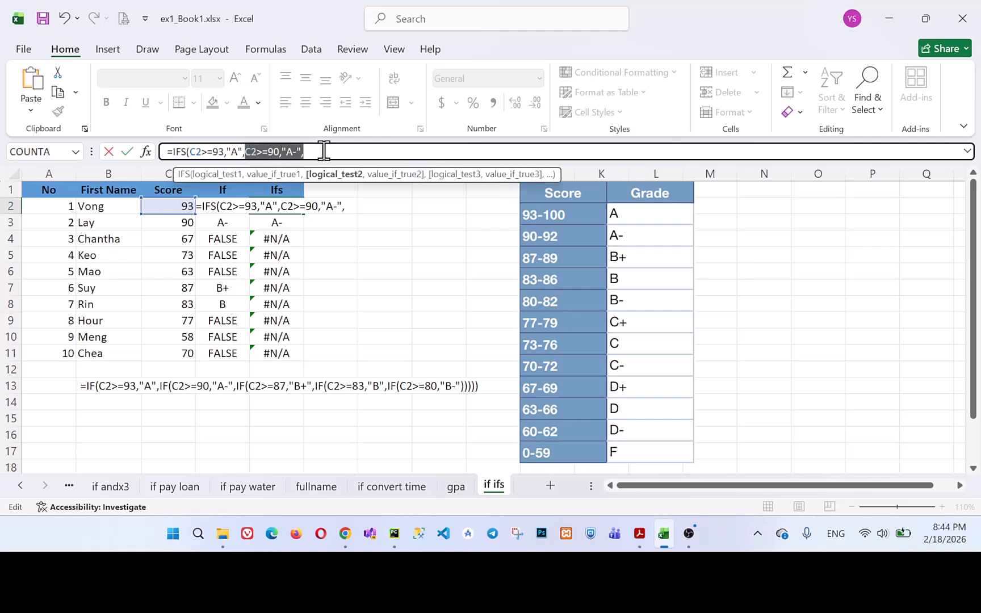
click(320, 151)
key(ctrl+v)
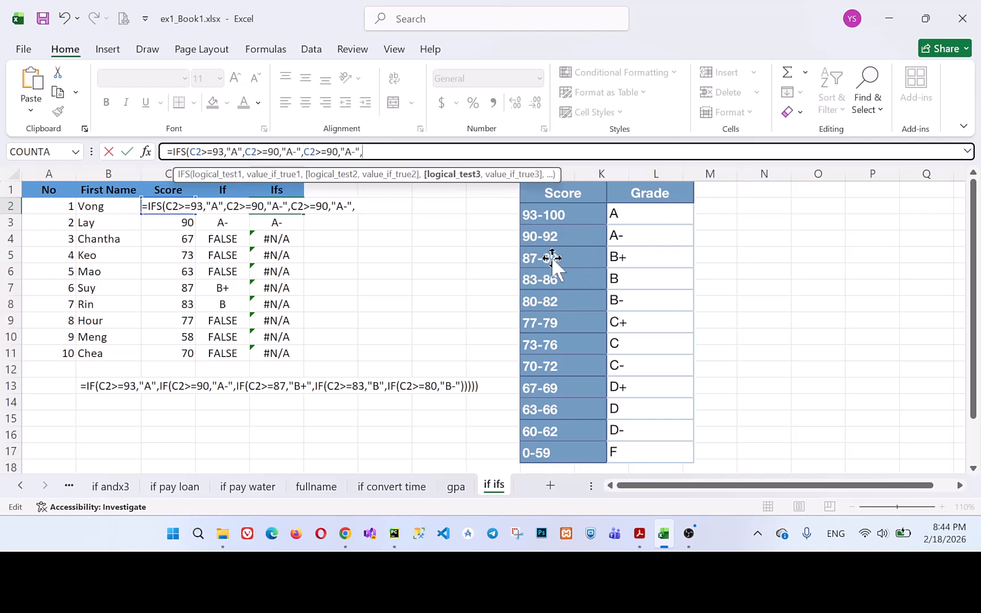
- Change the third IFS condition in E2 to test C2>=87 and return "B+"
click(332, 153)
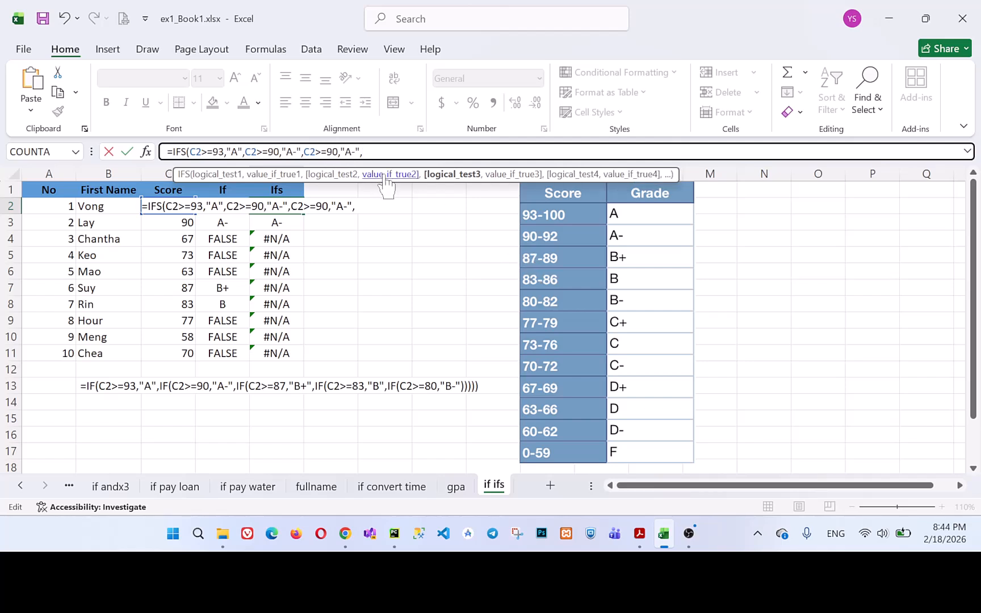
key(shift+Left)
key(shift+Left)
text(87)
key(Right)
key(Right)
key(Right)
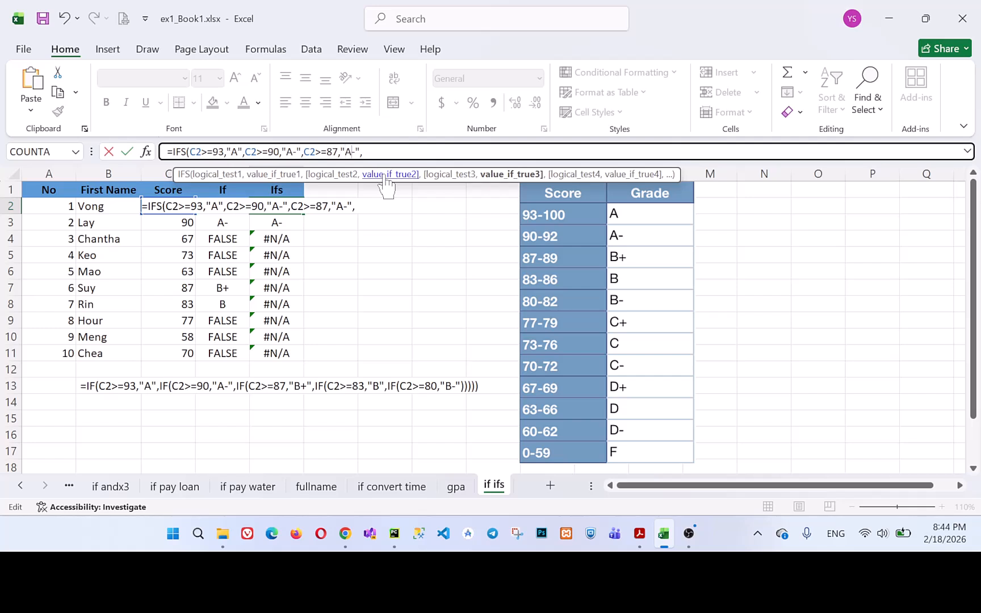
key(shift+Right)
key(shift+Right)
text(B+)
key(Right)
key(Right)
- Add a fourth IFS condition in E2 testing C2>=83 and returning "B"
key(ctrl+v)
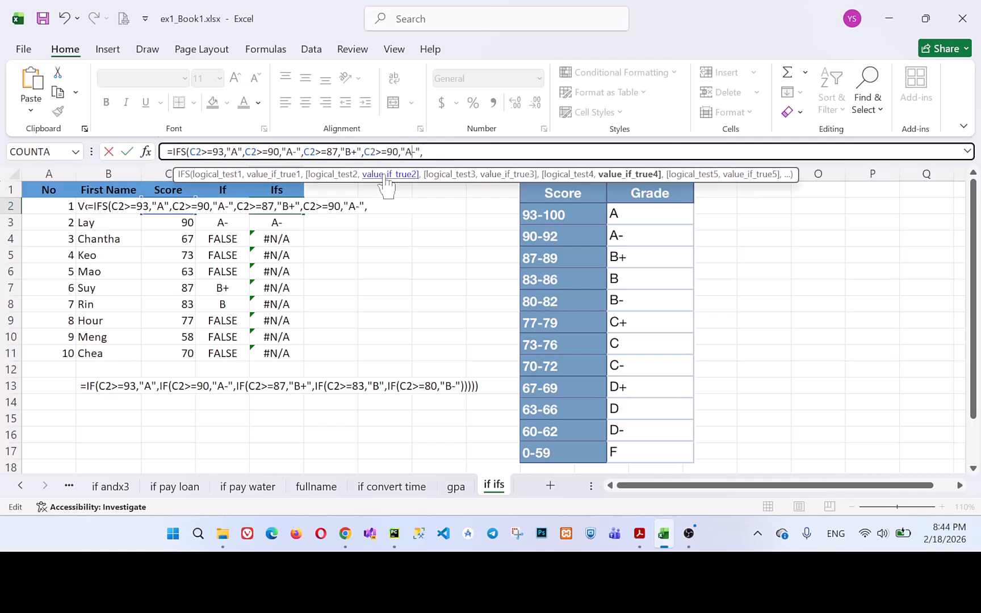
key(shift+Right)
key(shift+Right)
text(83)
key(Right)
key(shift+Left)
text(B)
key(Delete)
key(Right)
key(Right)
- Add a fifth IFS condition in E2 testing C2>=80 and returning "B", then close and commit the formula
key(ctrl+v)
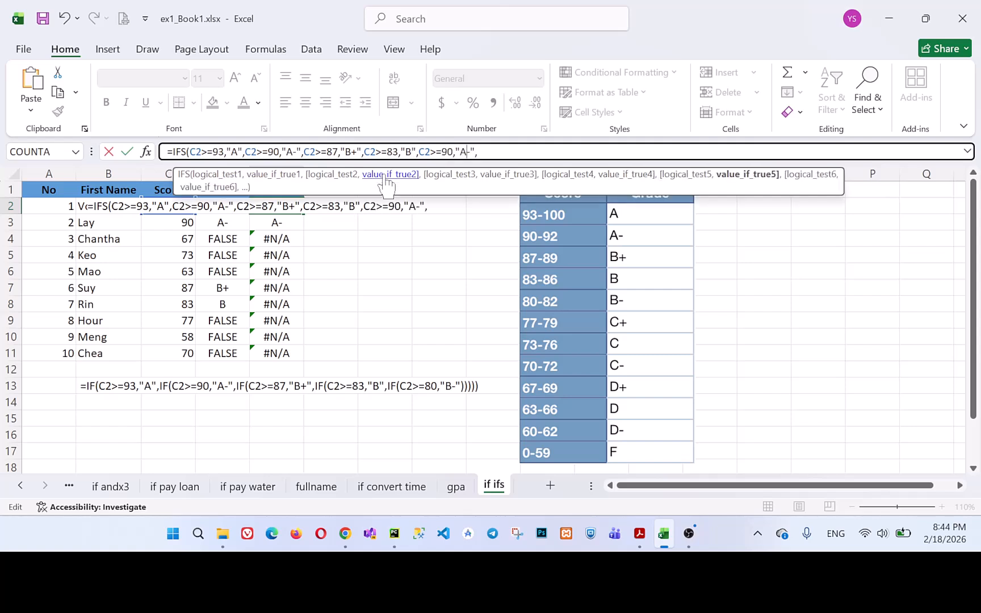
key(Left)
key(Left)
key(Left)
key(Left)
key(Left)
key(Left)
key(Left)
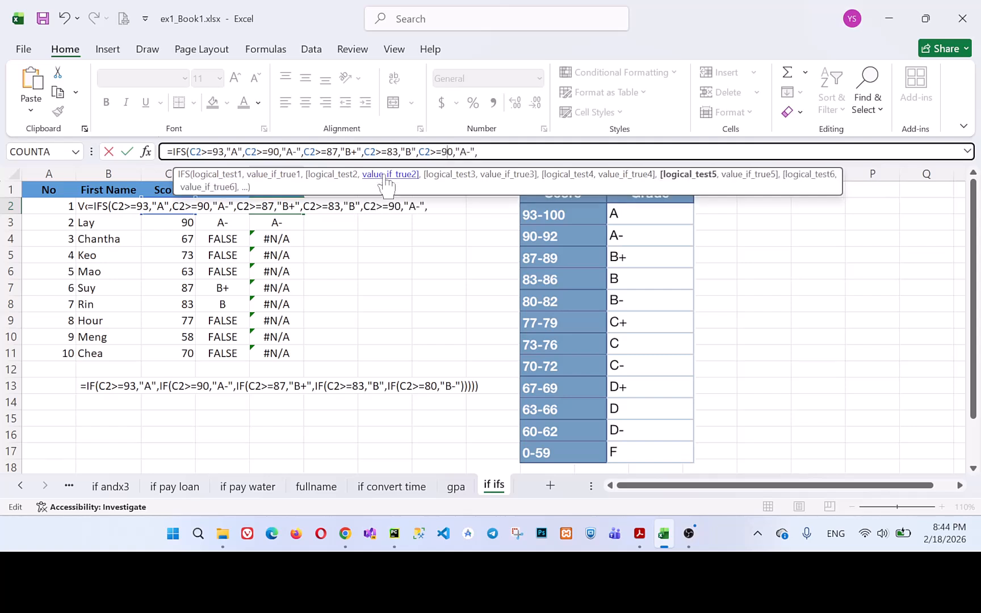
key(shift+Right)
key(Left)
key(BackSpace)
text(8)
key(Right)
key(Right)
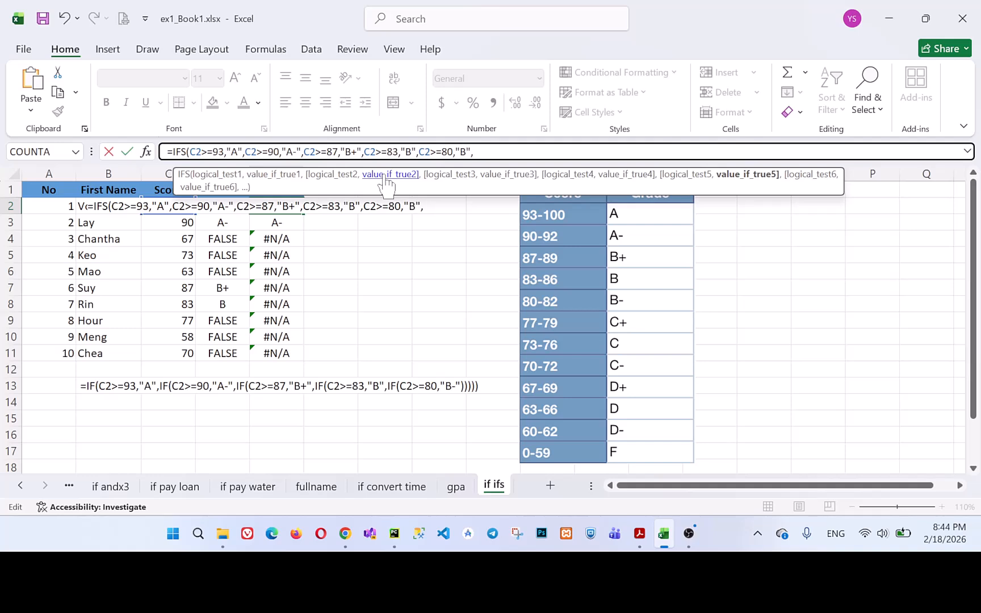
key(BackSpace)
text())
key(Return)
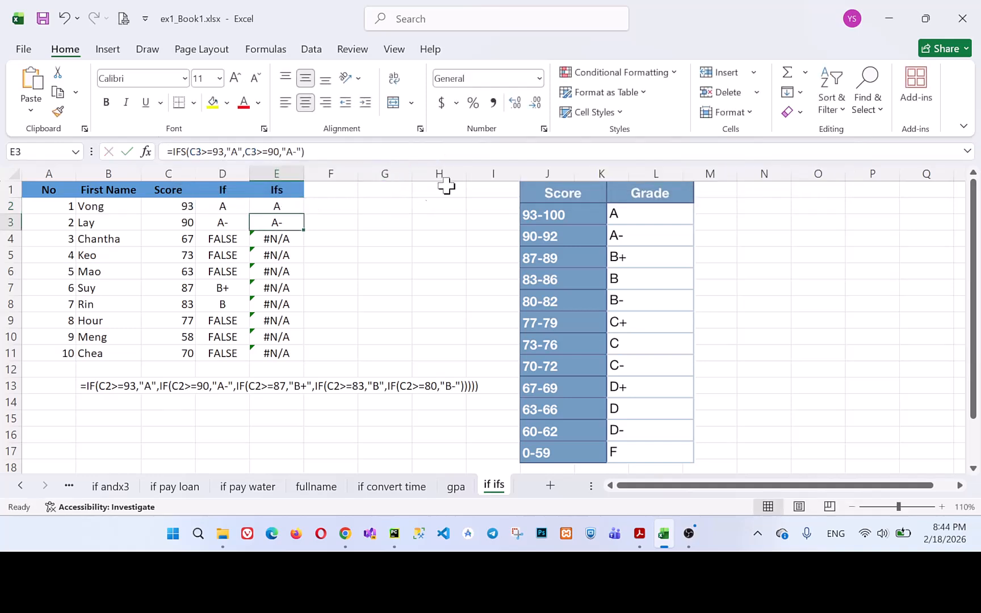
- Fill E2's extended IFS formula down through E11 and compare the If and Ifs columns
click(292, 209)
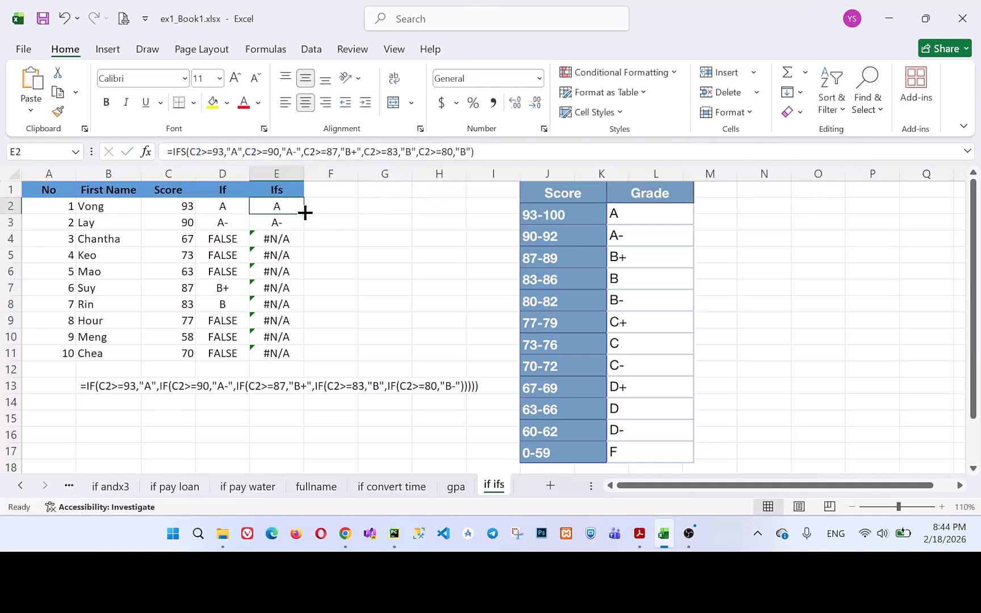
double_click(304, 214)
drag(222, 208, 273, 351)
- Copy E2's complete IFS formula and paste it as text in B14
click(274, 204)
drag(474, 152, 134, 151)
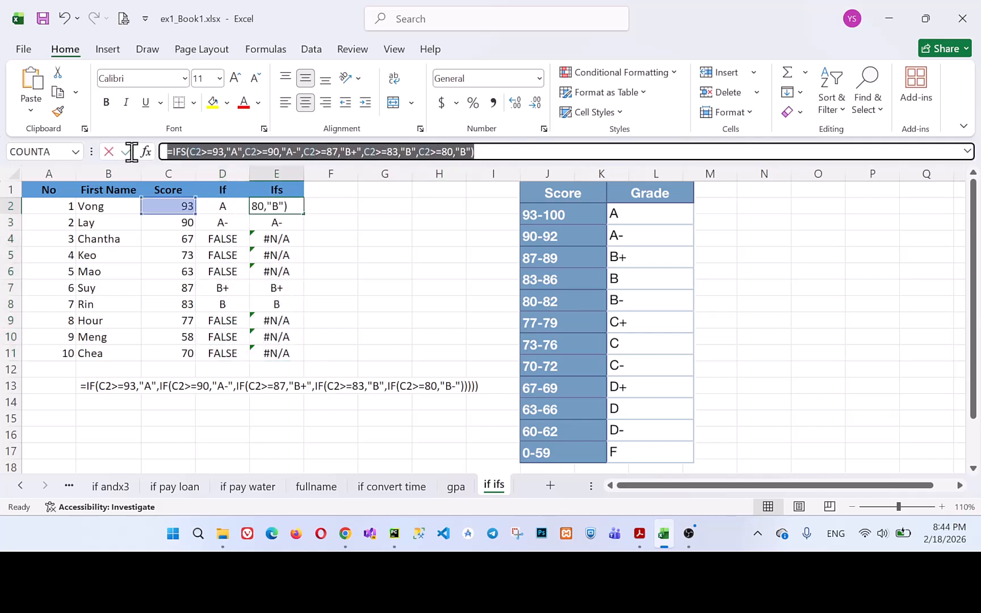
key(ctrl+c)
key(Escape)
click(108, 402)
text(')
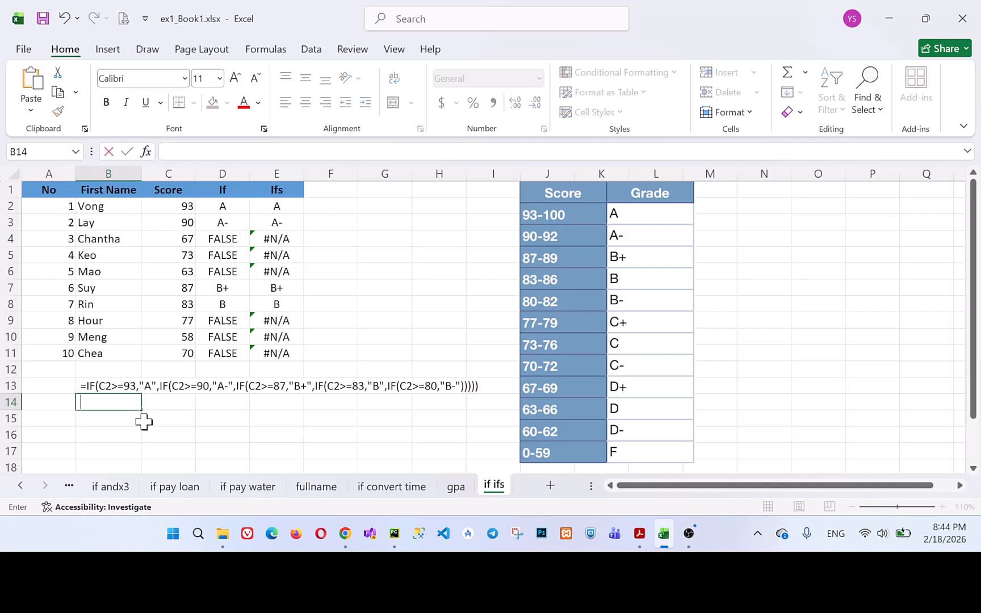
key(ctrl+v)
key(Return)
- Compare the nested IF formula text in B13 with the IFS formula text in B14, examining how each pairs tests with grades
key(Up)
key(Up)
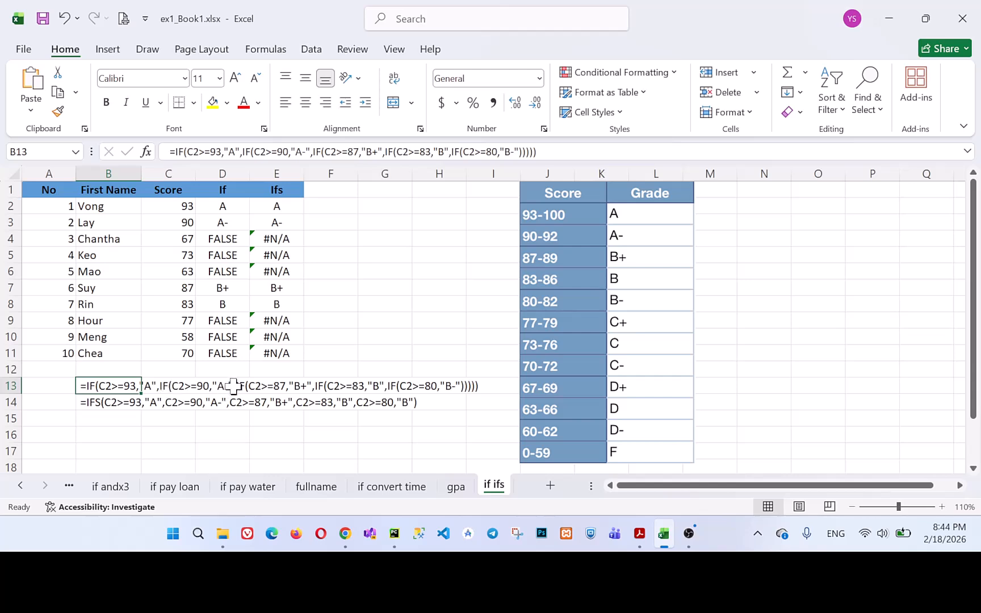
click(132, 417)
click(120, 406)
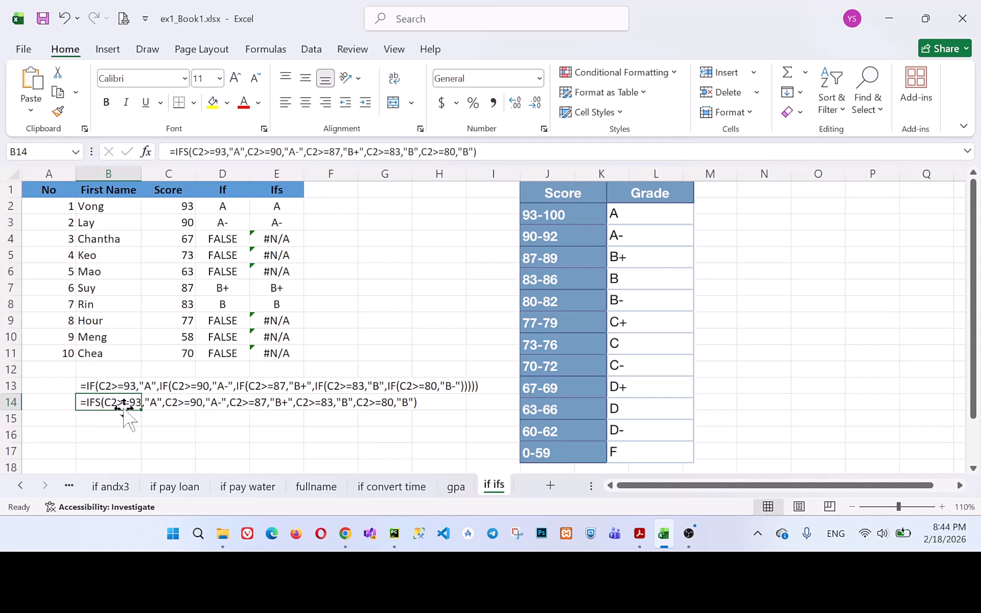
click(125, 417)
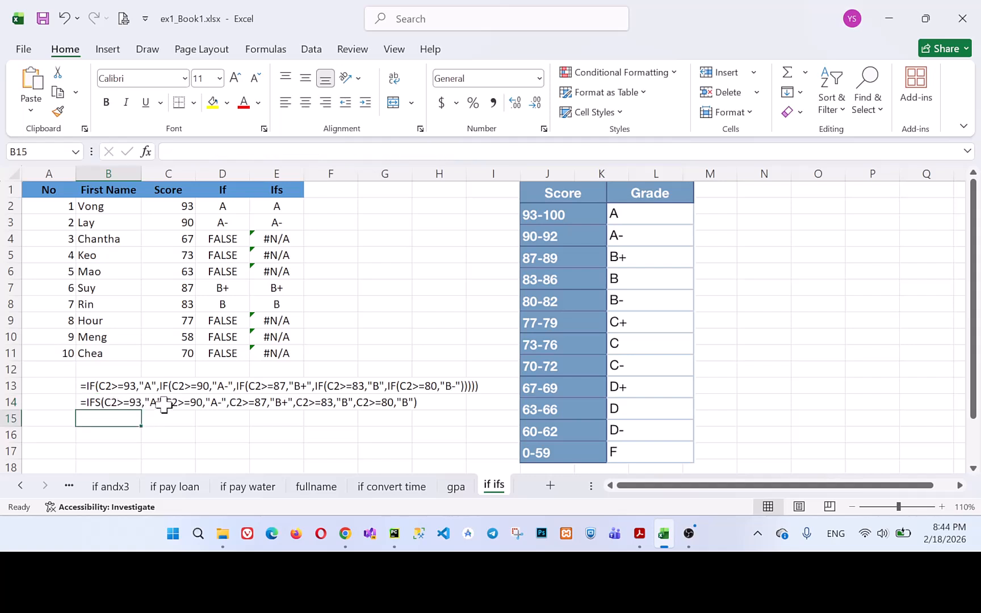
double_click(137, 406)
drag(162, 402, 104, 403)
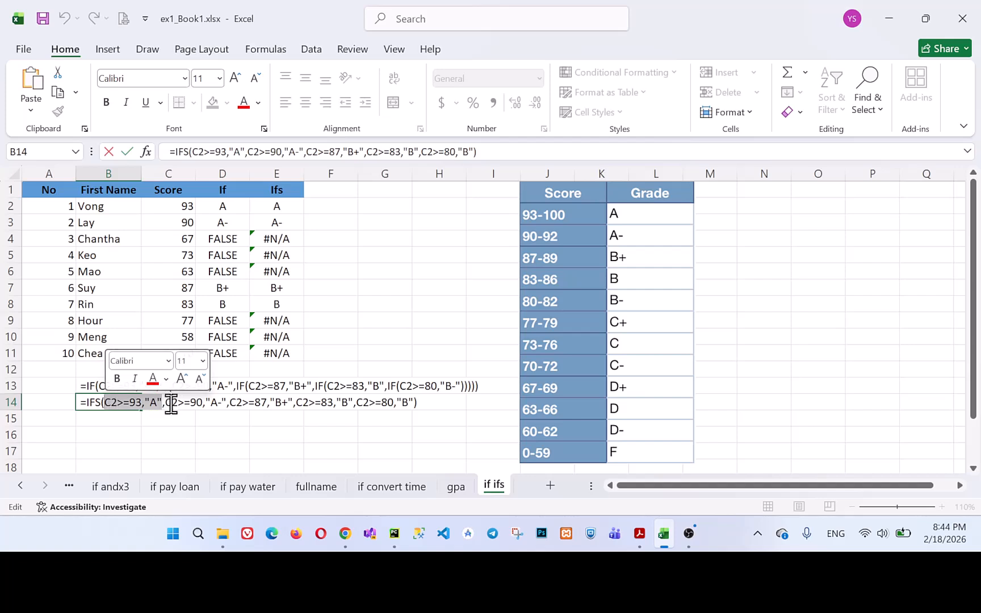
key(Return)
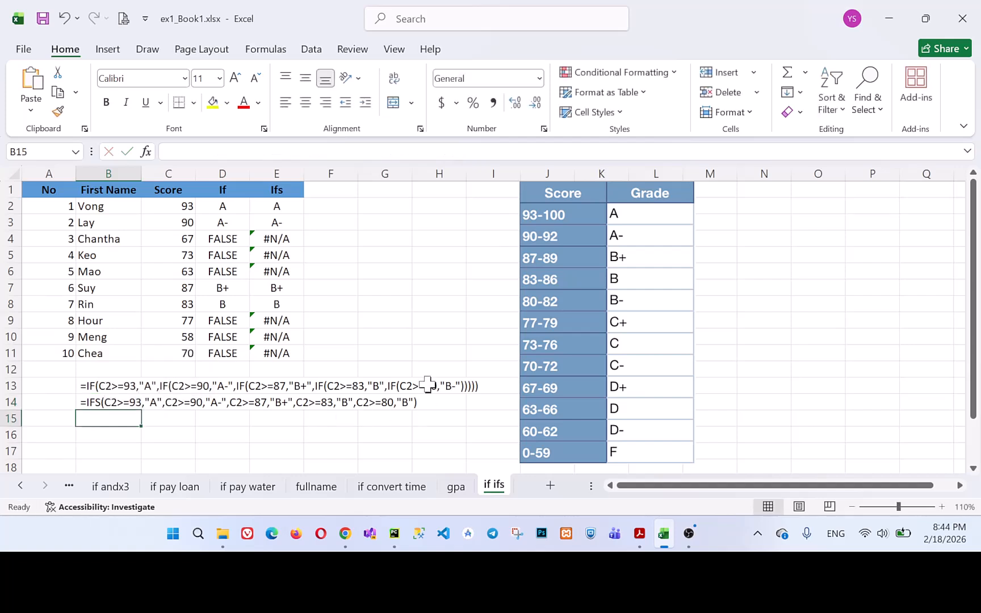
click(104, 367)
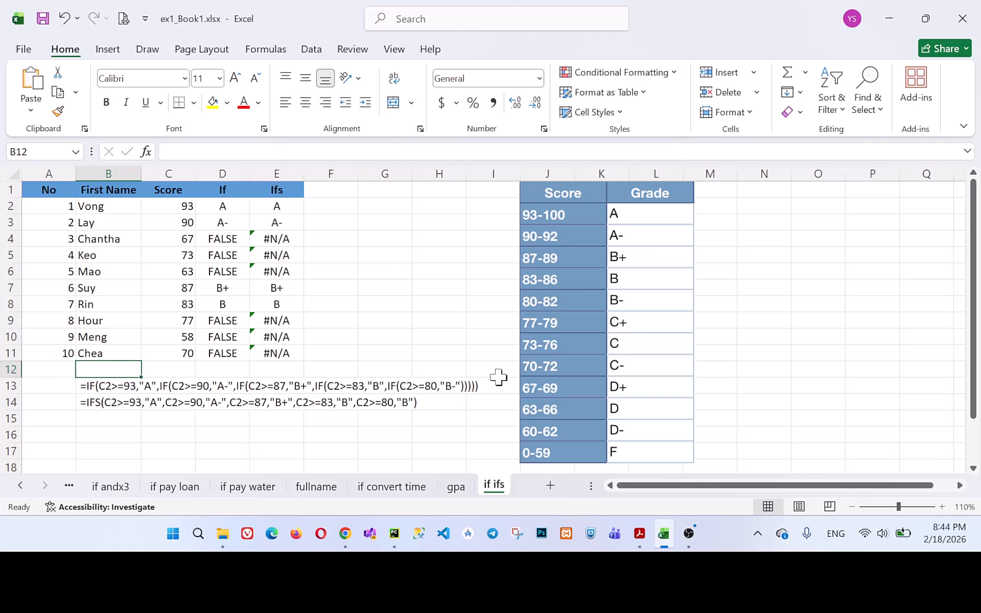
click(460, 289)
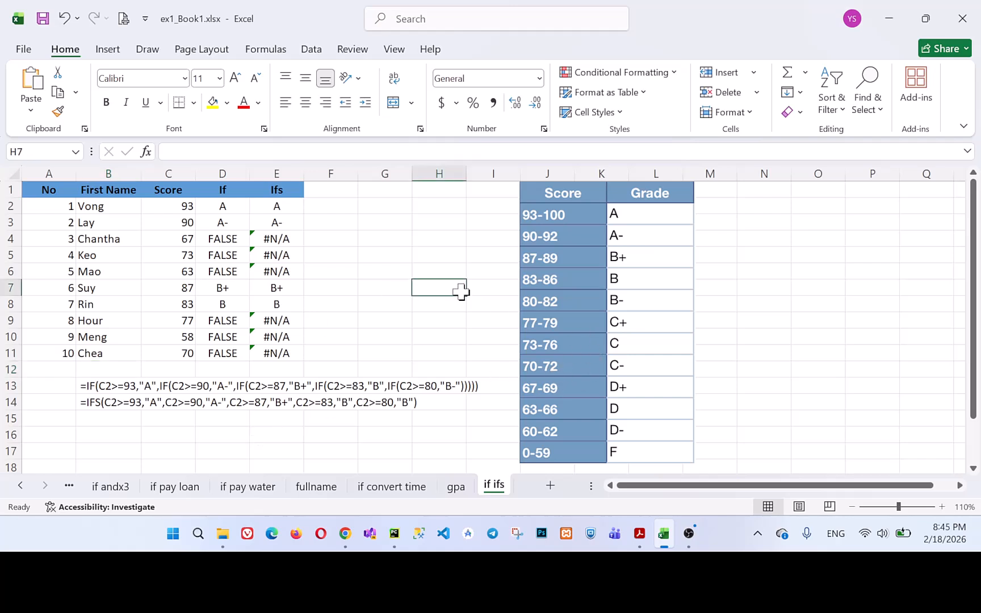